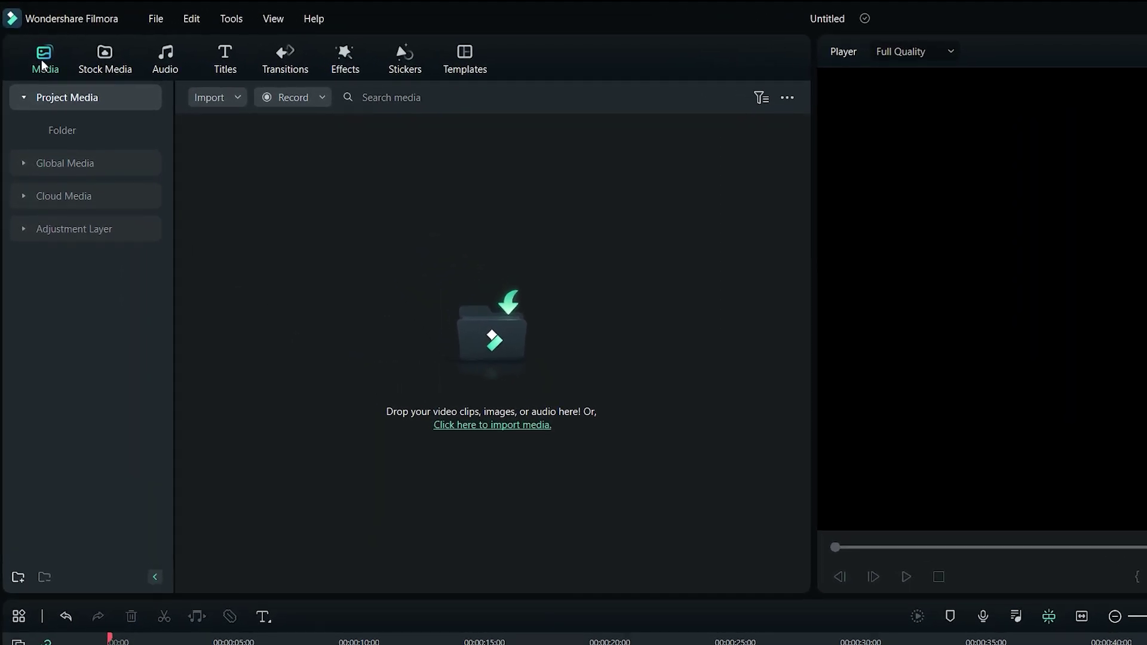
Import all six files from Videos > Captures, including Raw and Demo Music, into project media
click(32, 42)
click(480, 346)
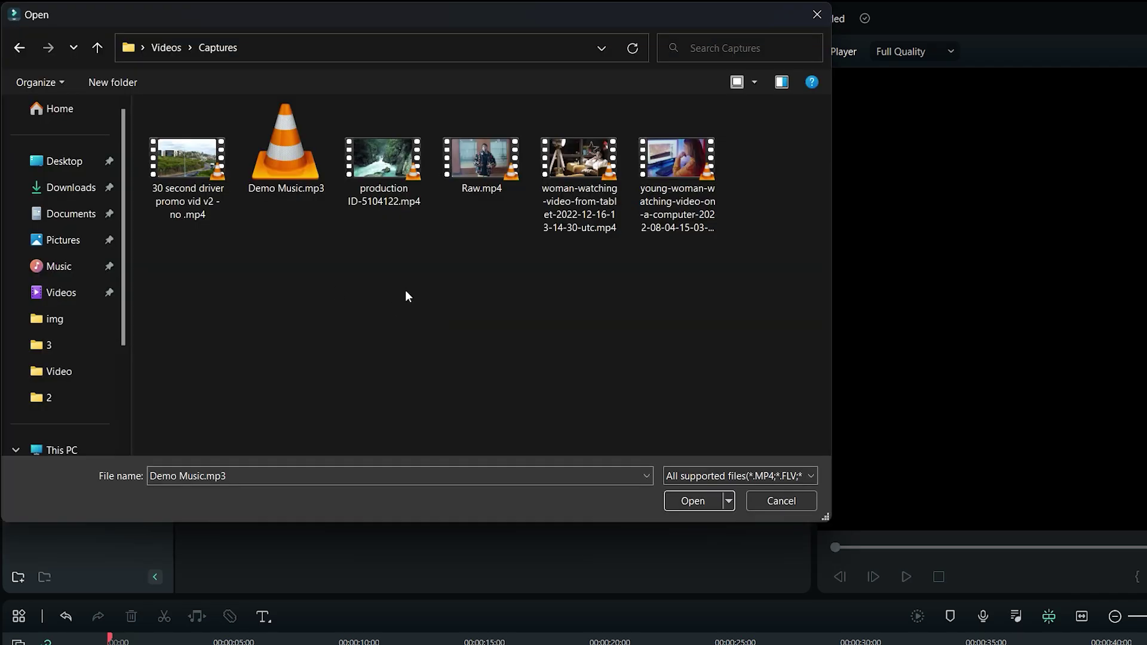
drag(730, 288, 188, 167)
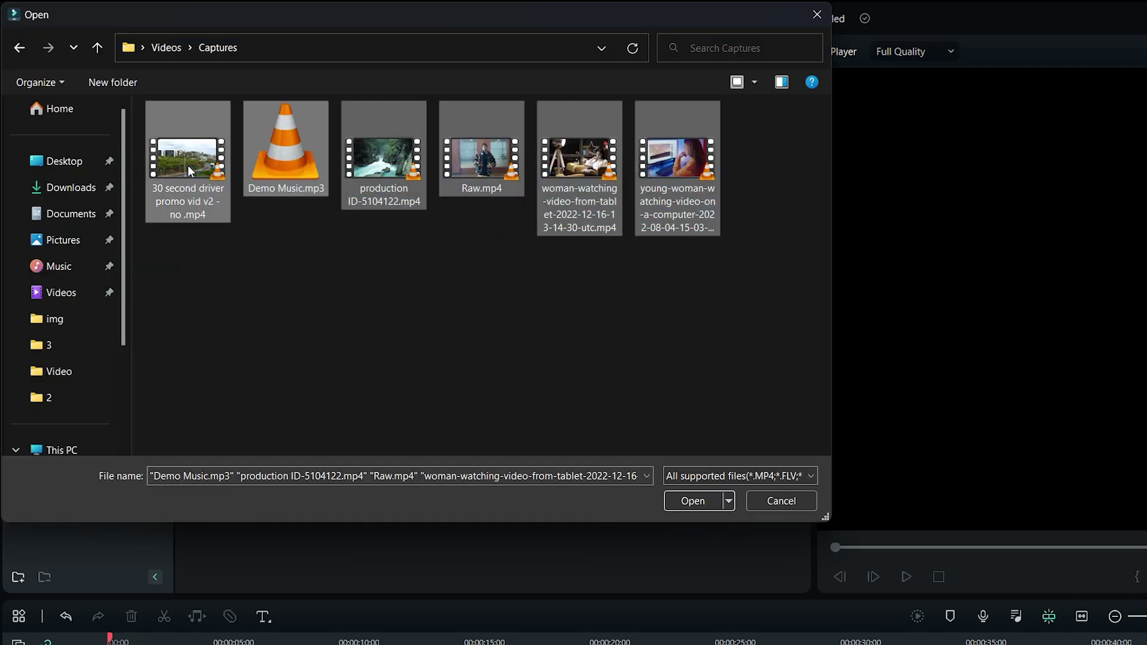
click(678, 505)
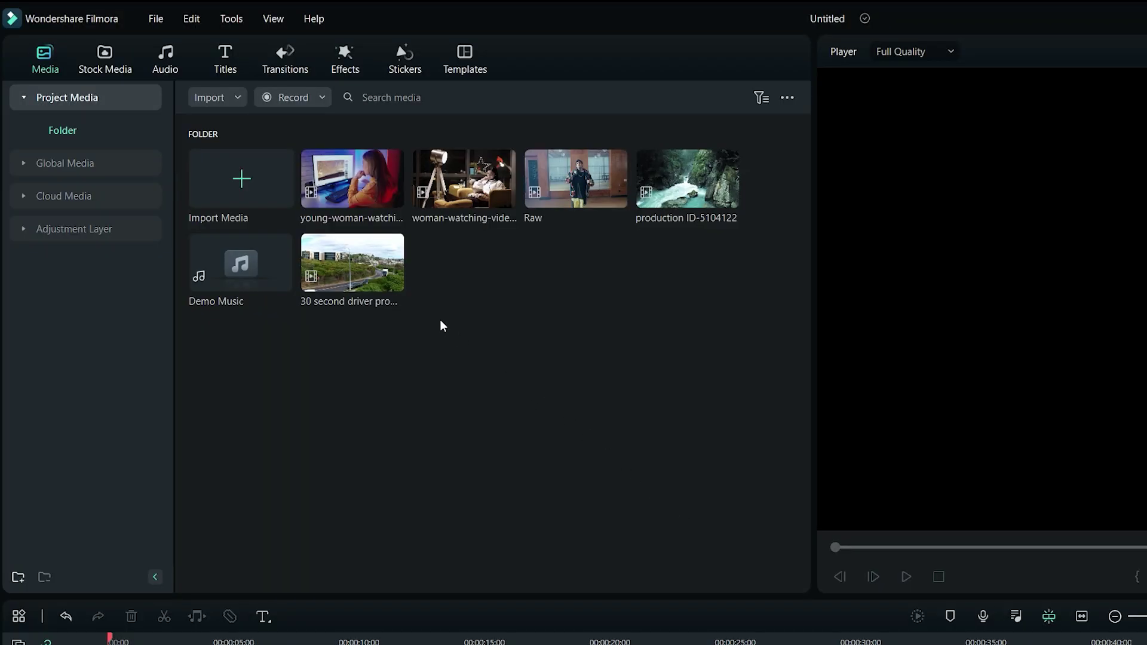
Sequence Raw, both woman clips and production ID-5104122 on track 1, and the driver clip on track 2
mouse_move(352, 179)
mouse_down()
mouse_move(148, 546)
mouse_move(87, 600)
mouse_up()
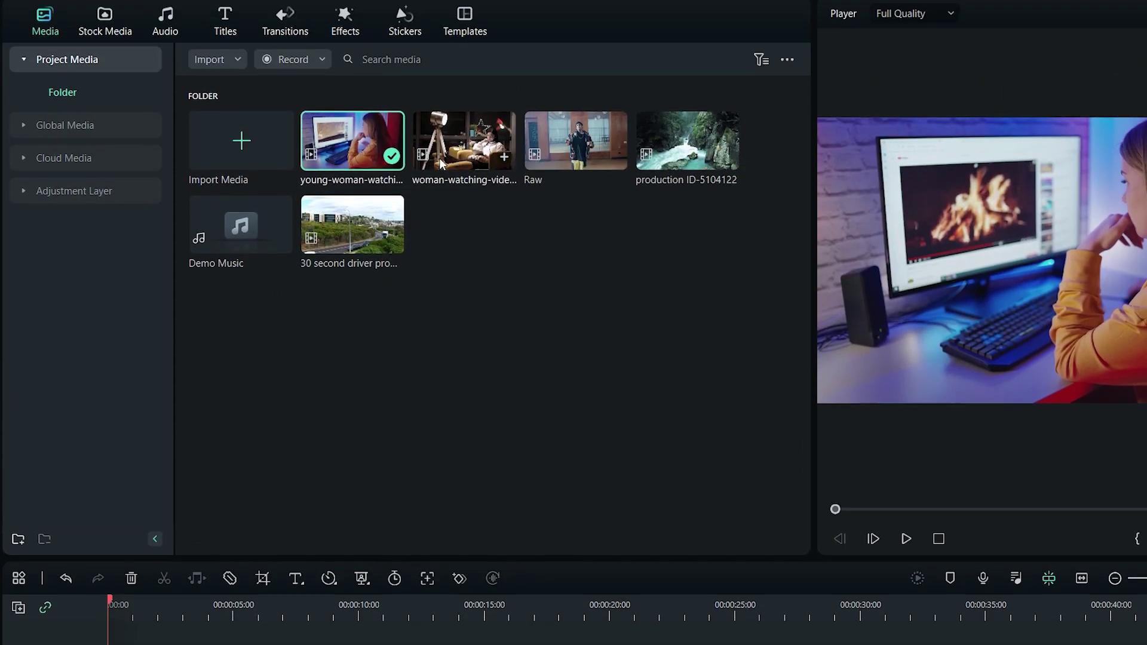
click(479, 182)
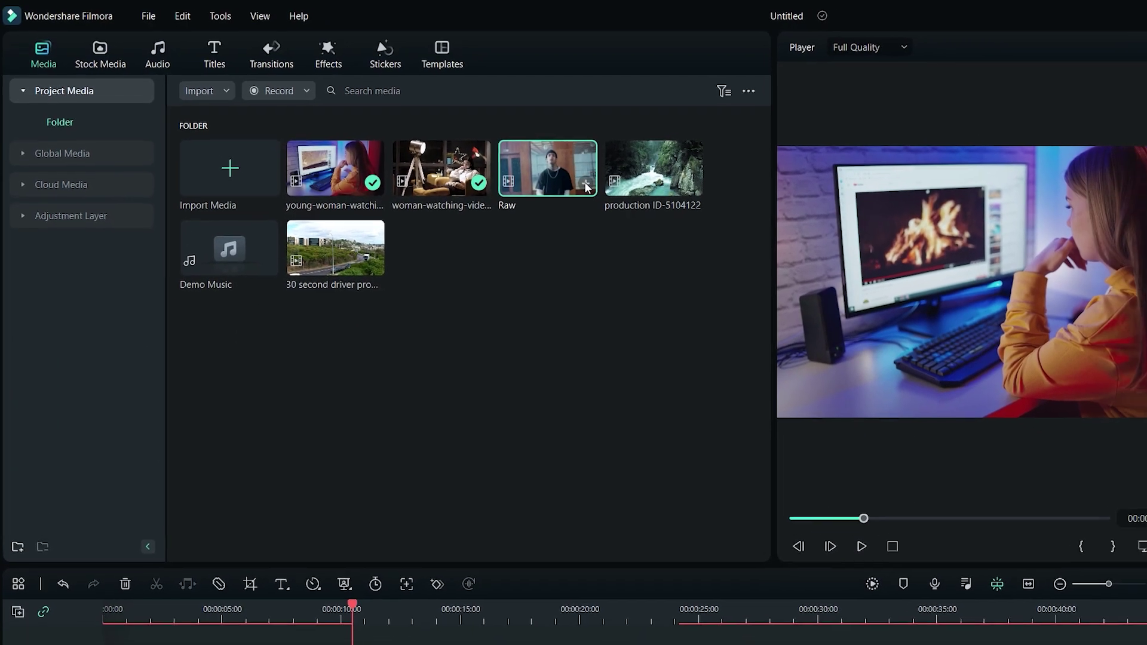
click(586, 187)
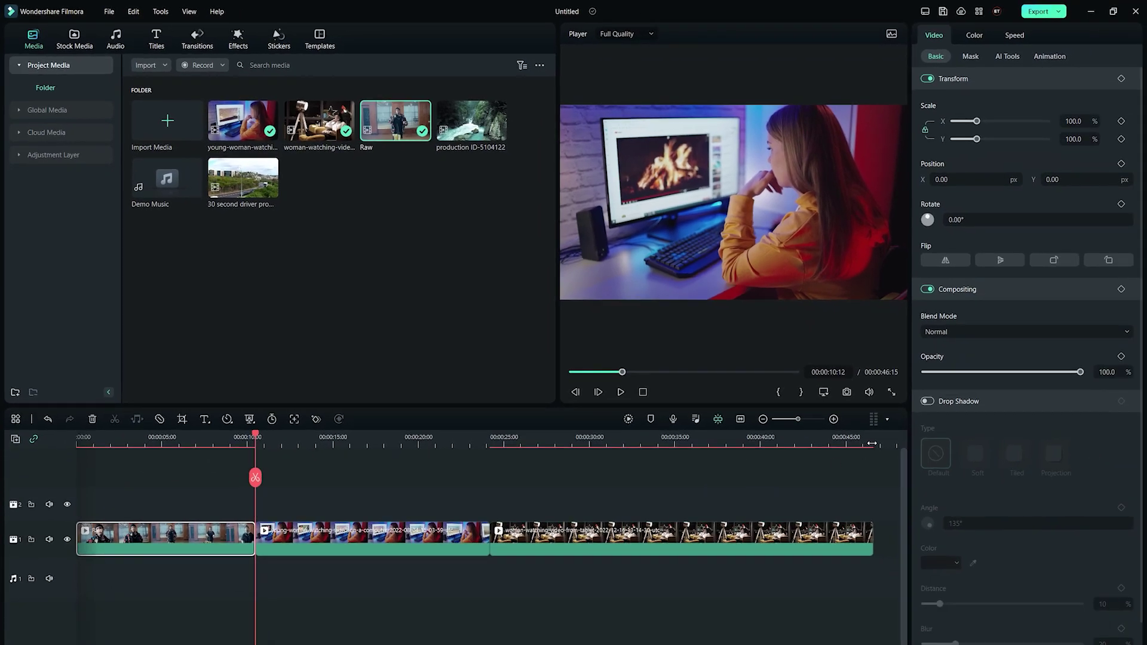
drag(872, 443, 877, 435)
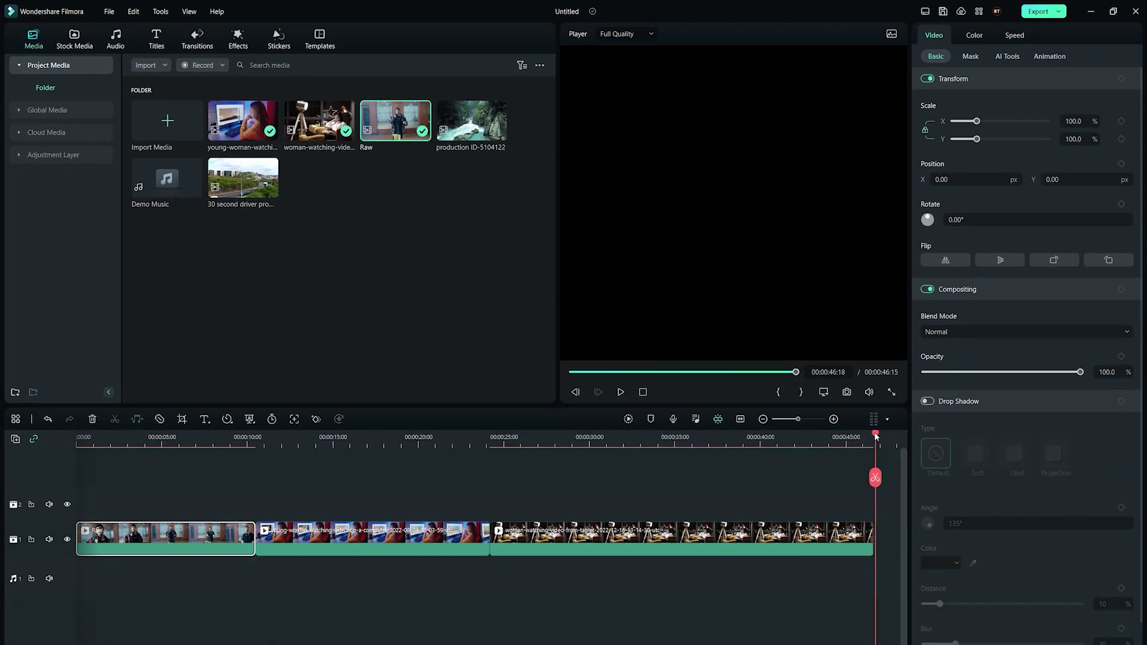
click(499, 133)
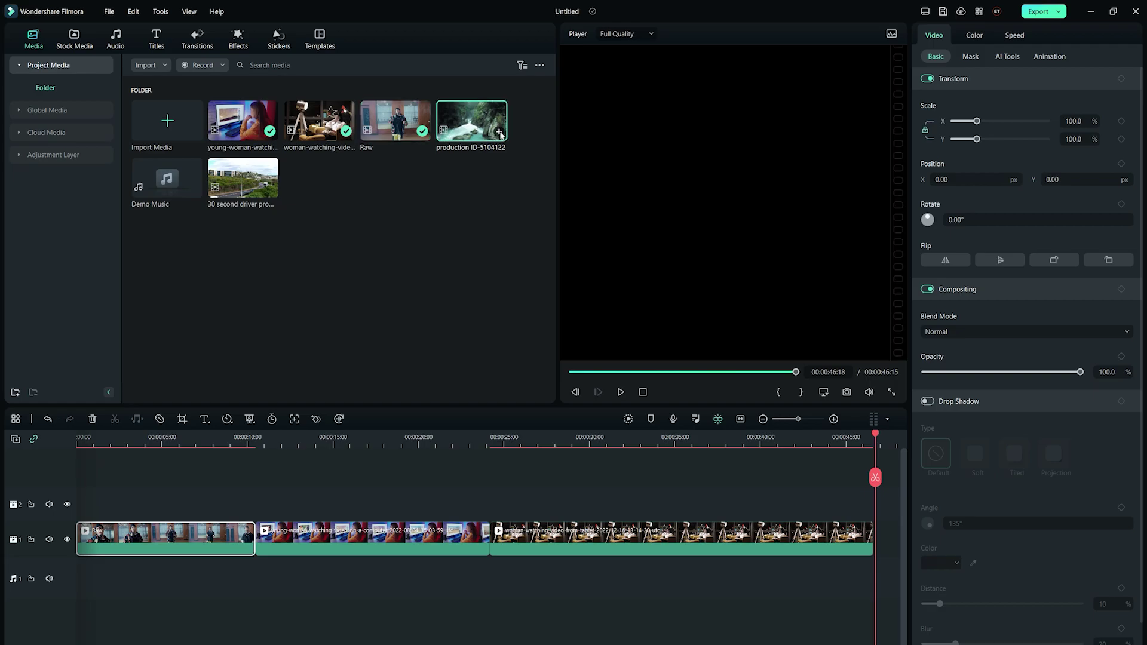
click(741, 420)
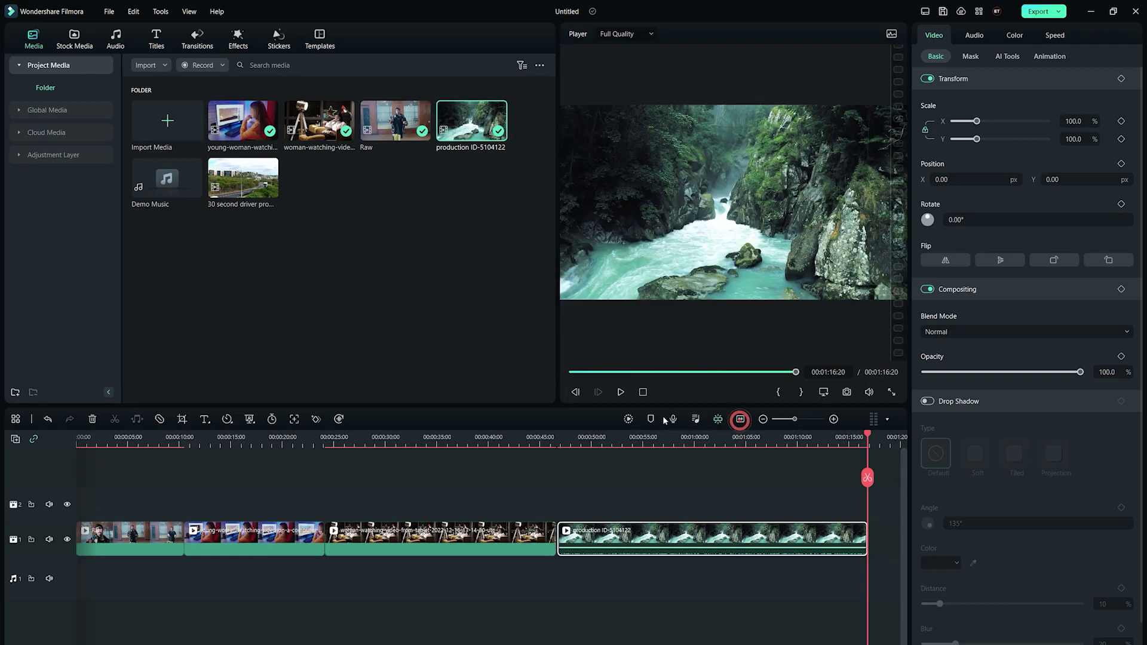
drag(586, 531, 578, 529)
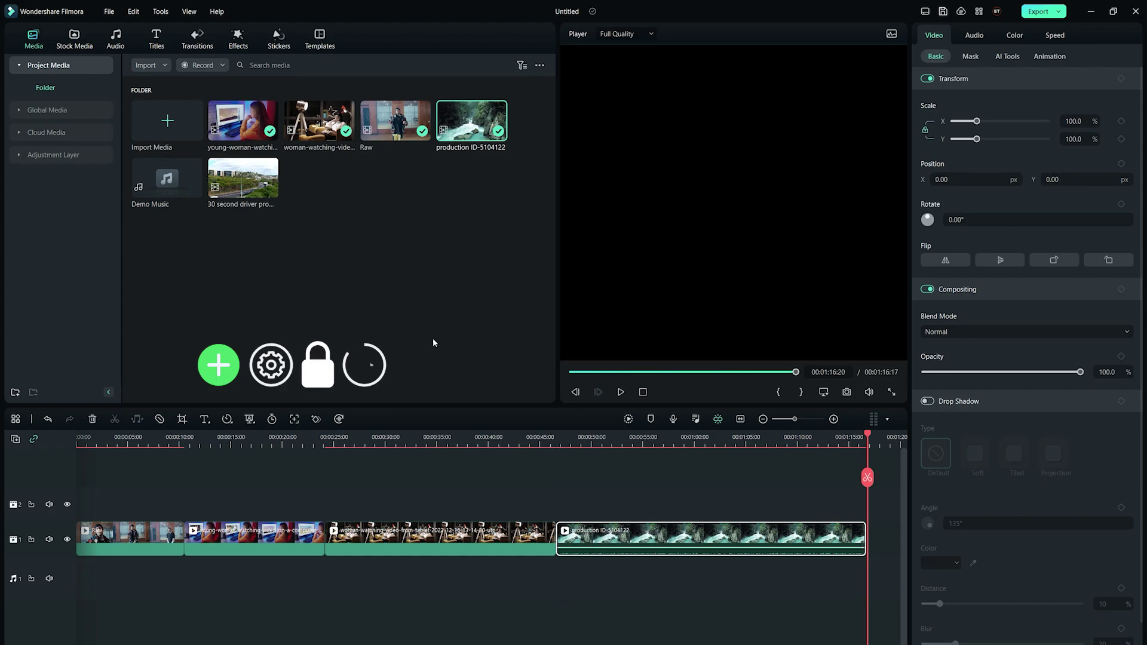
mouse_move(242, 178)
mouse_down()
mouse_move(444, 449)
mouse_move(591, 502)
mouse_up()
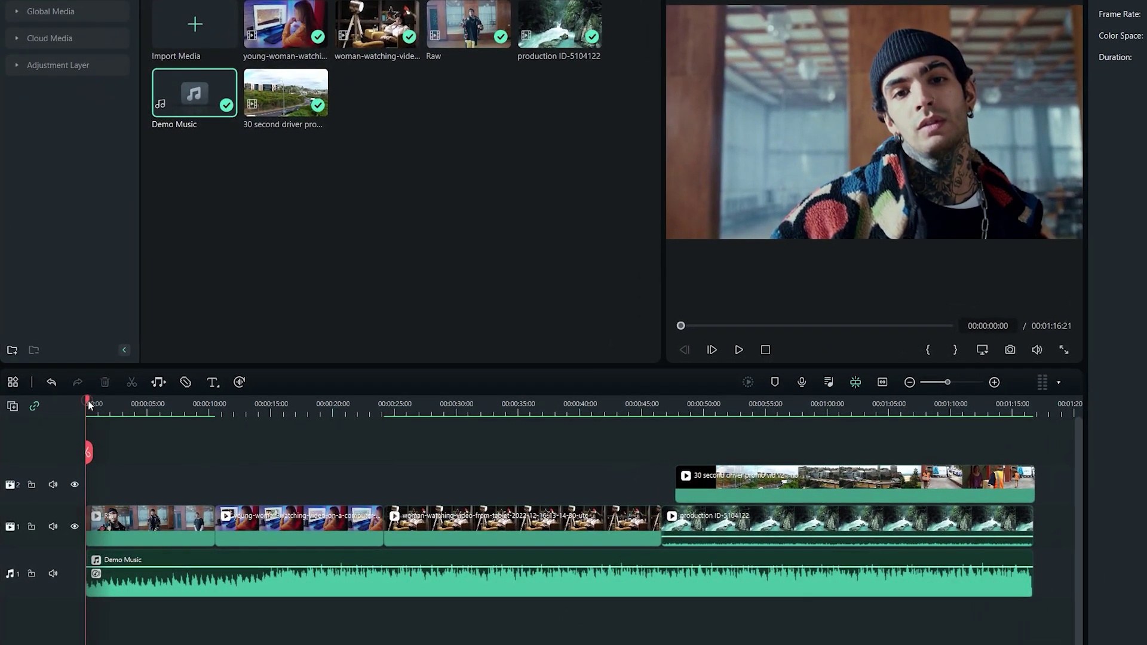
mouse_move(88, 401)
mouse_down()
mouse_move(448, 453)
mouse_move(346, 452)
mouse_up()
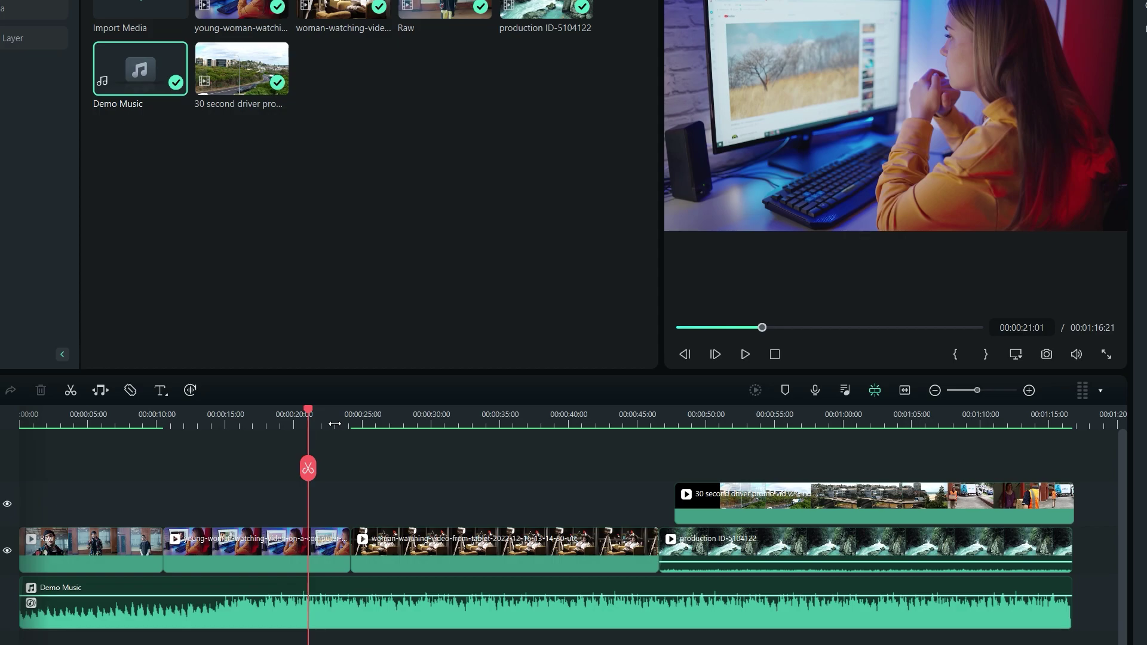
drag(335, 424, 145, 436)
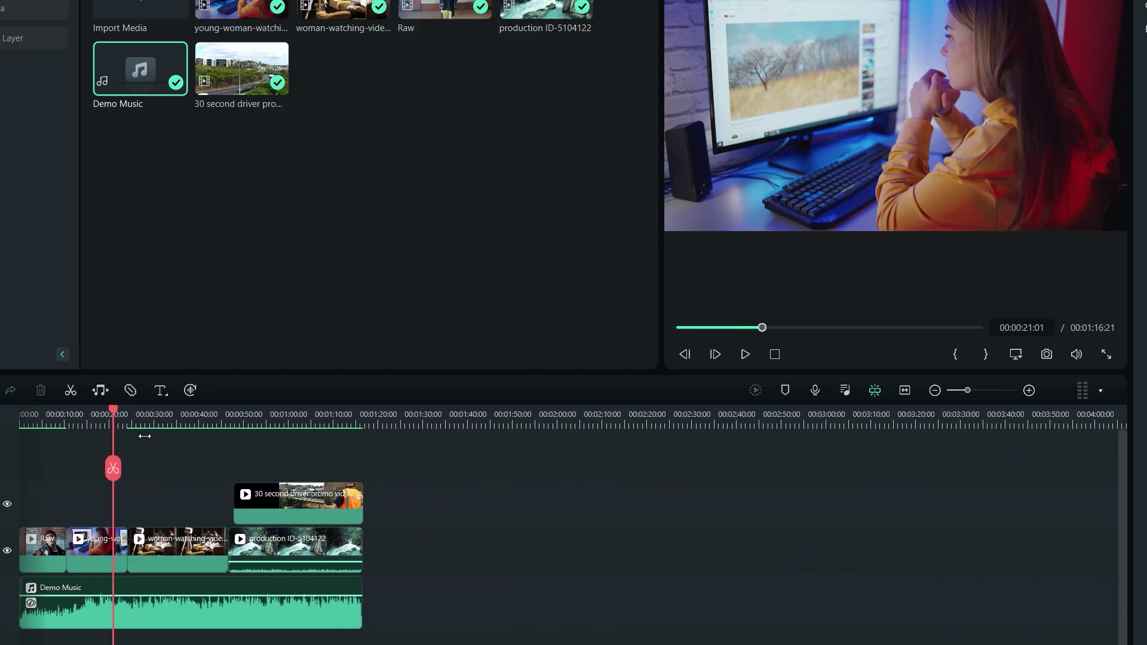
drag(145, 436, 428, 443)
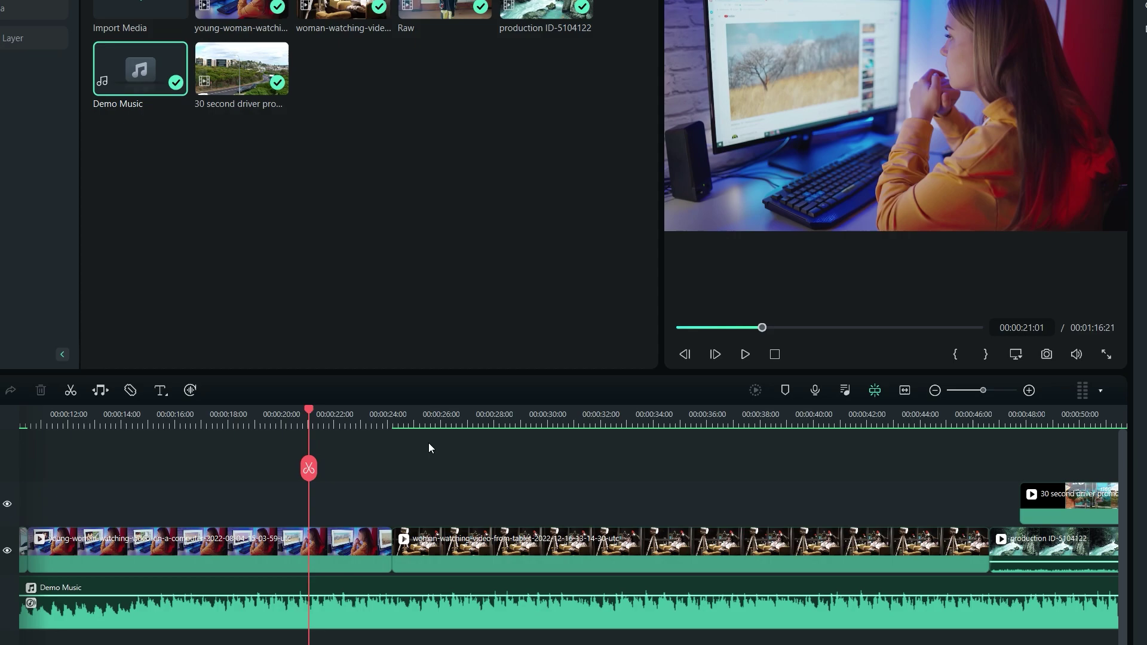
click(911, 394)
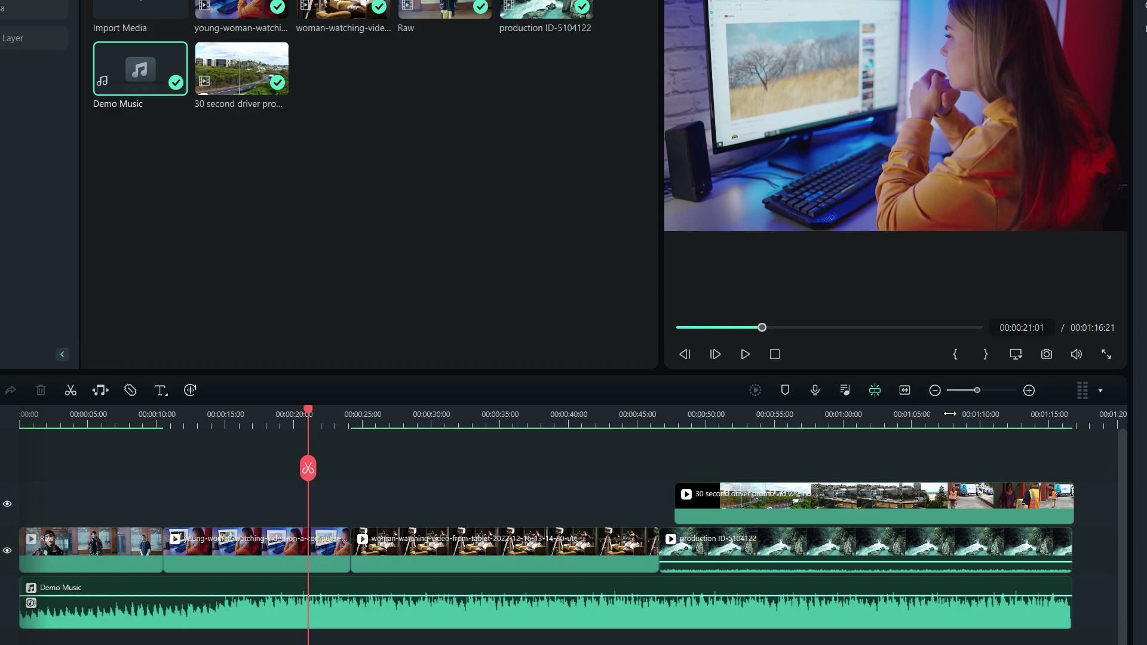
drag(983, 394, 968, 392)
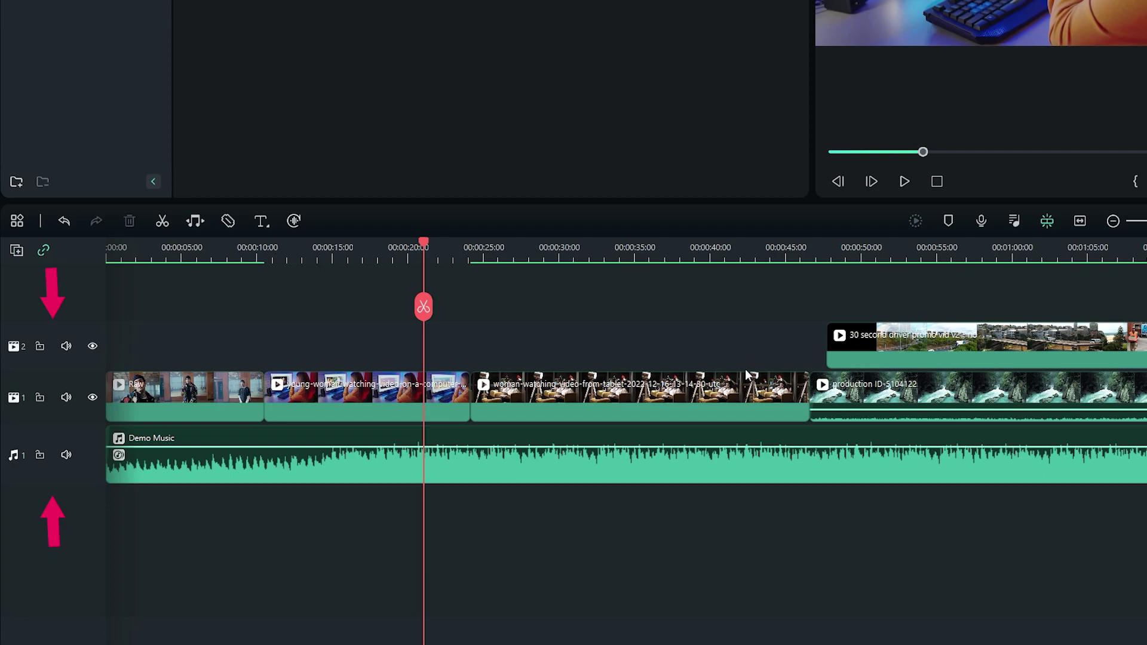
Add Blue city lights beneath Demo Music, and undo a trial clip placed on track 2
click(720, 391)
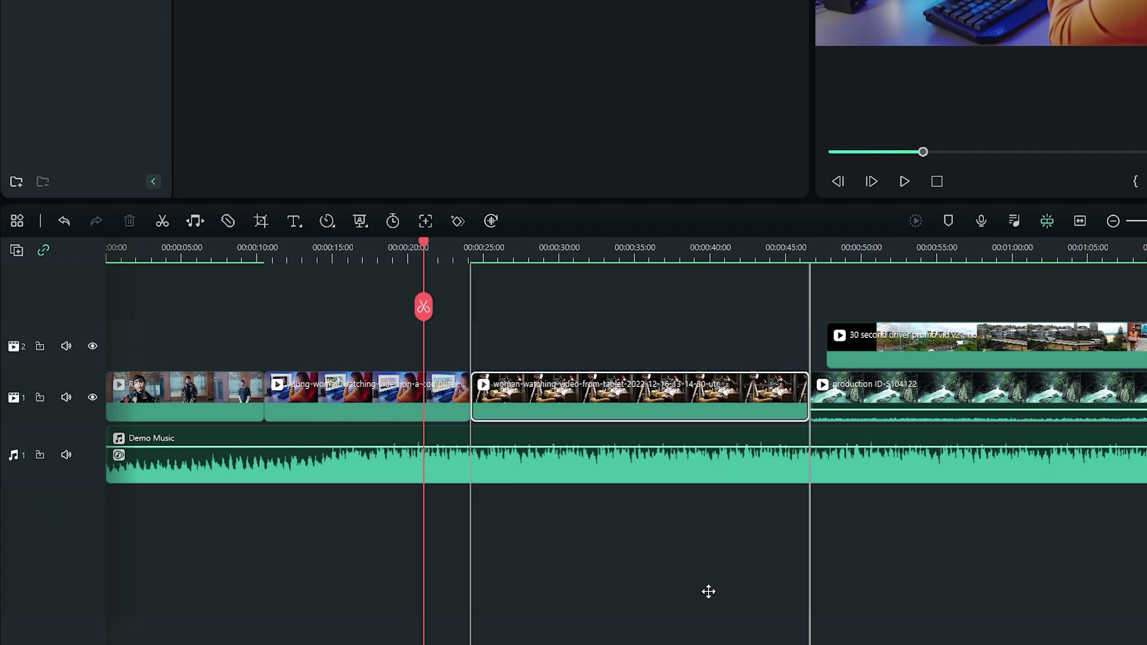
mouse_move(665, 481)
mouse_down()
mouse_move(665, 282)
mouse_move(644, 329)
mouse_up()
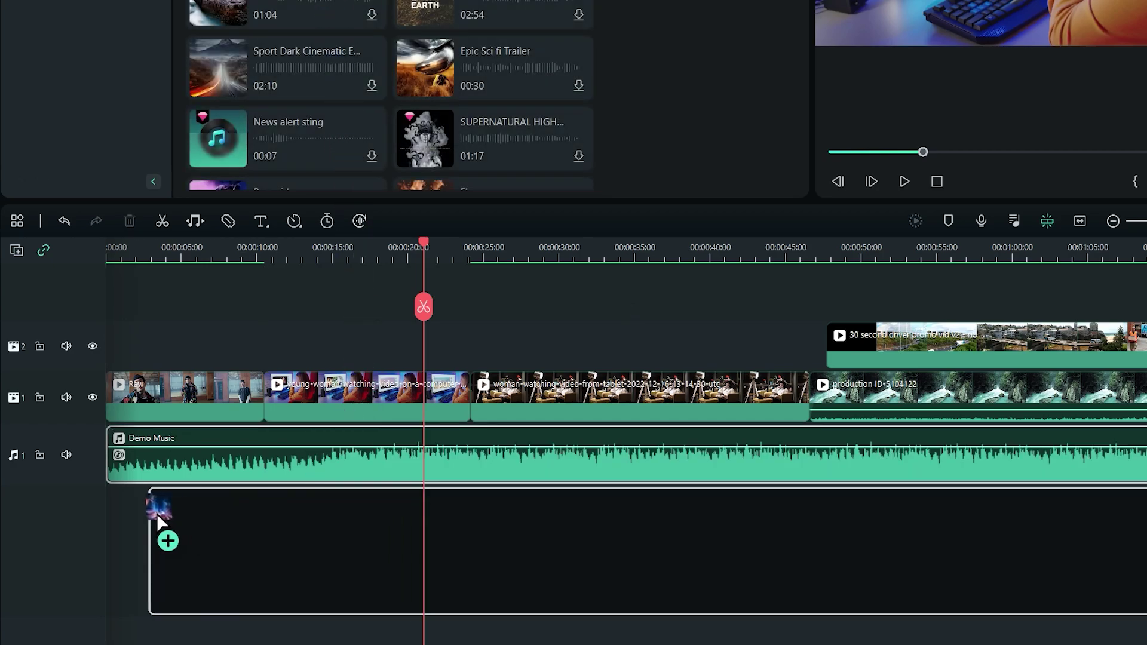
drag(328, 89, 113, 510)
drag(496, 66, 349, 345)
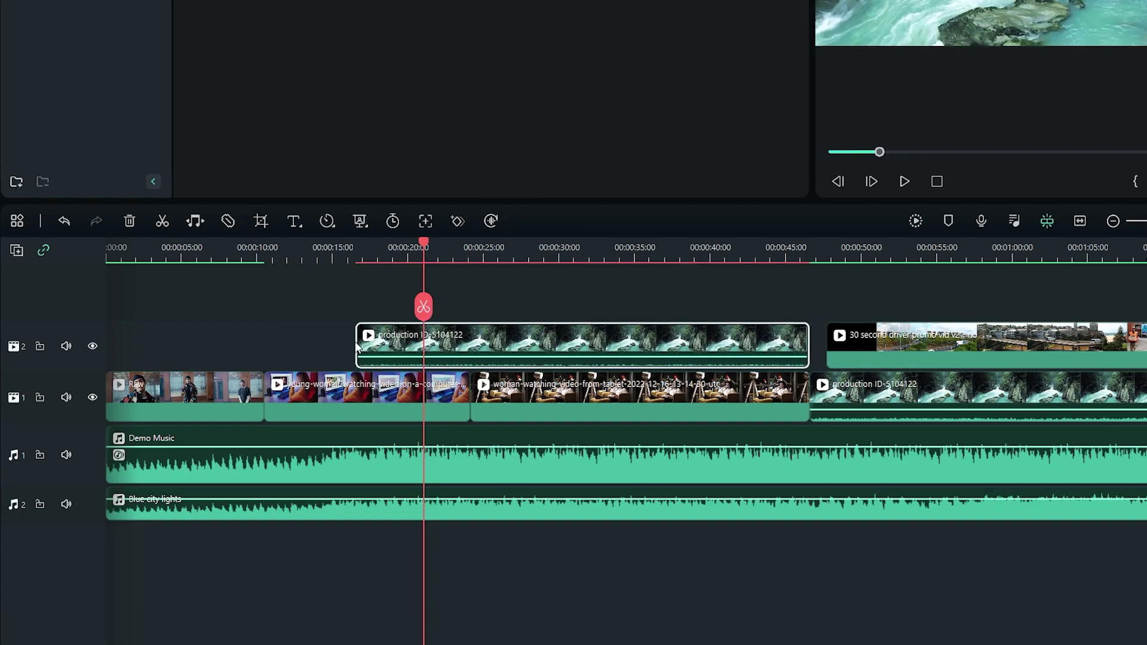
key(ctrl+z)
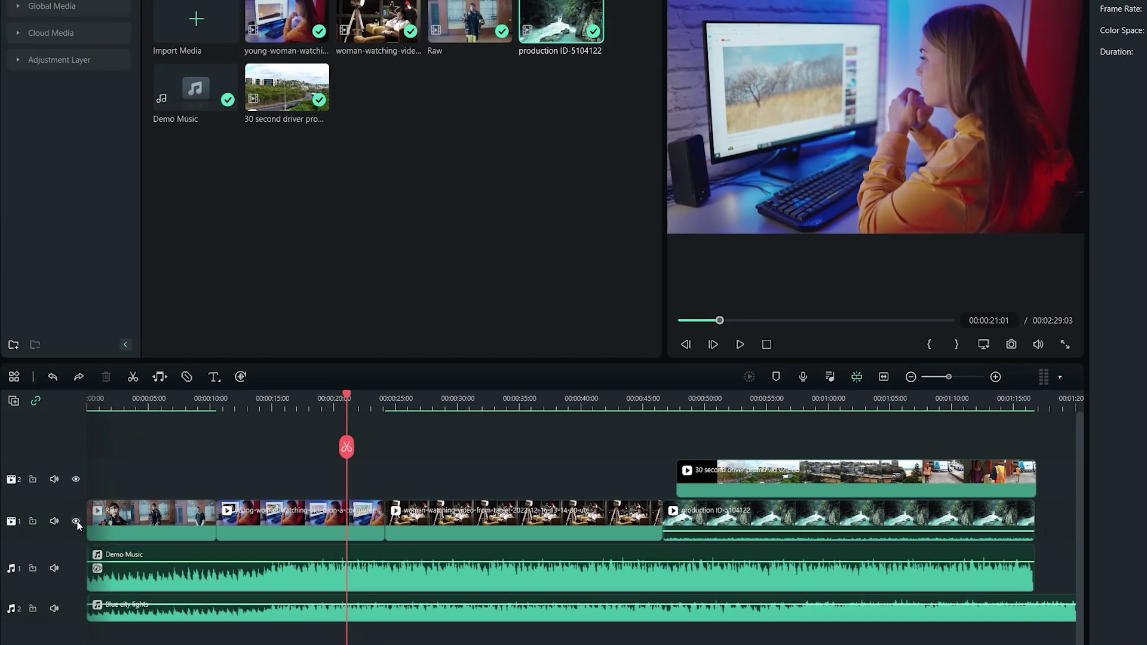
Hide and show both video tracks, then mute and unmute both music tracks
click(76, 521)
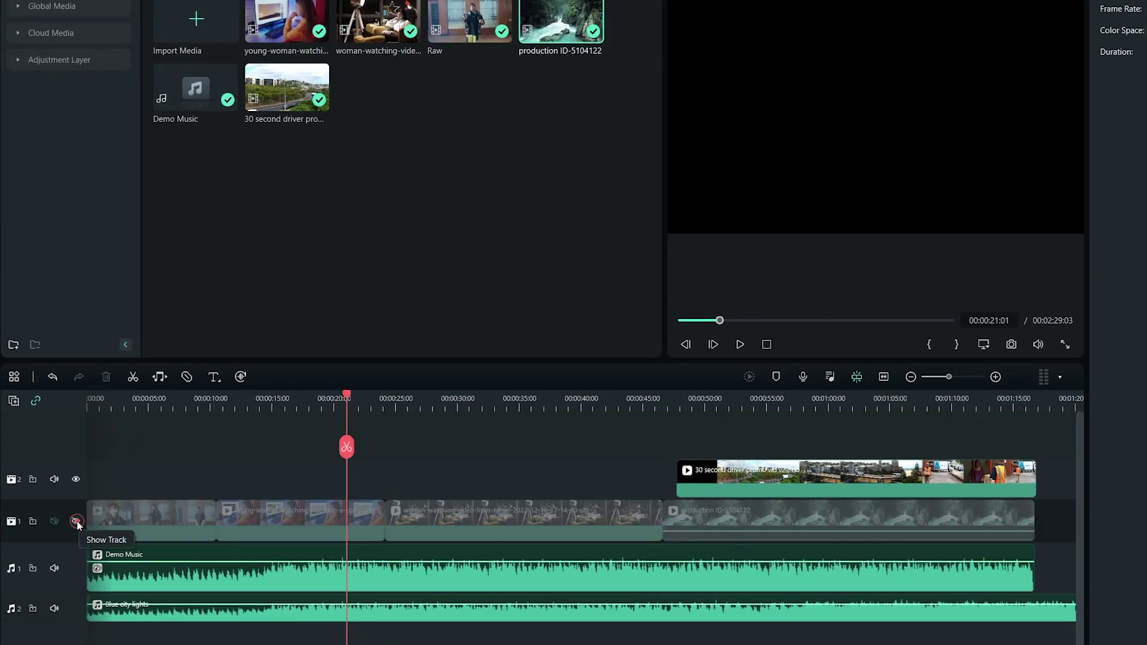
click(75, 479)
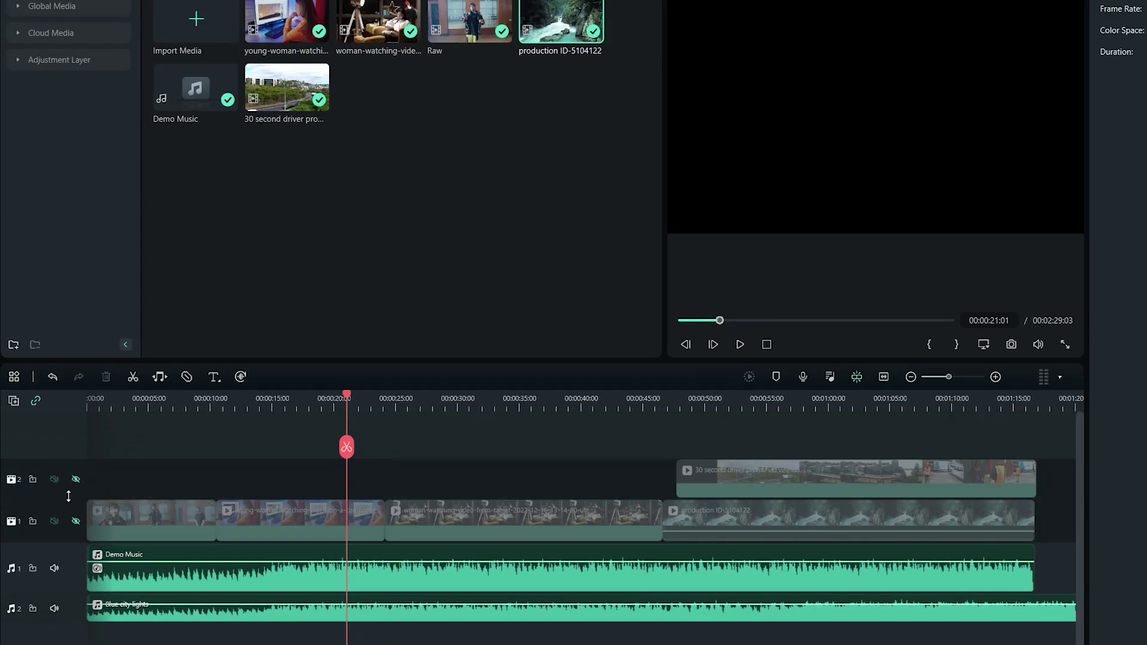
click(76, 479)
click(75, 522)
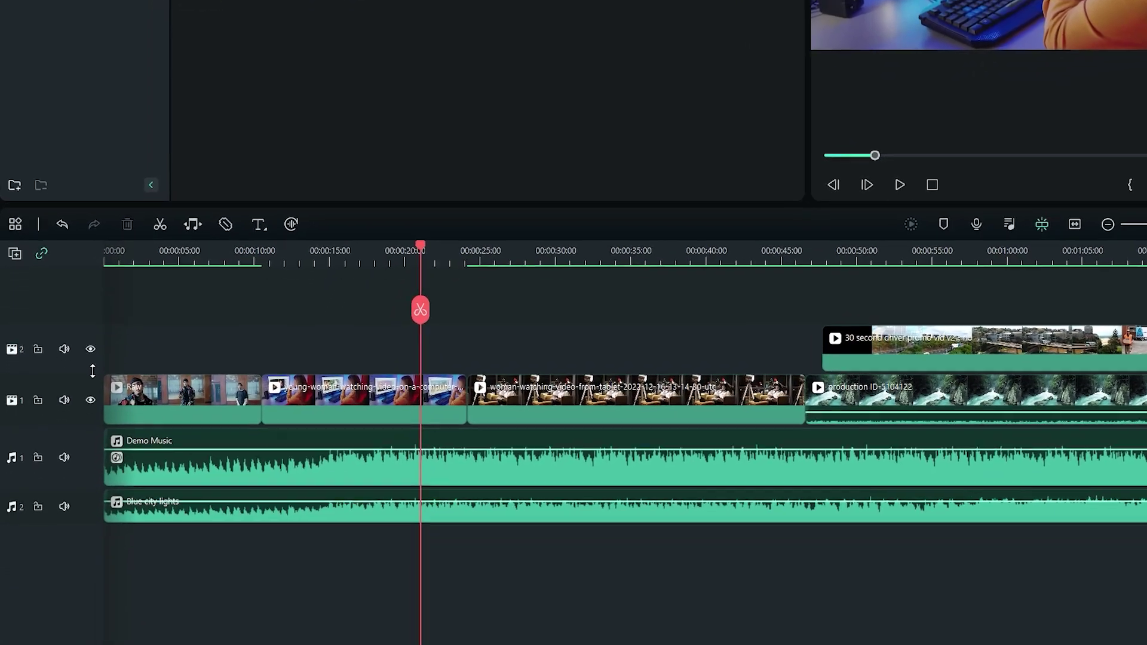
click(64, 456)
click(64, 505)
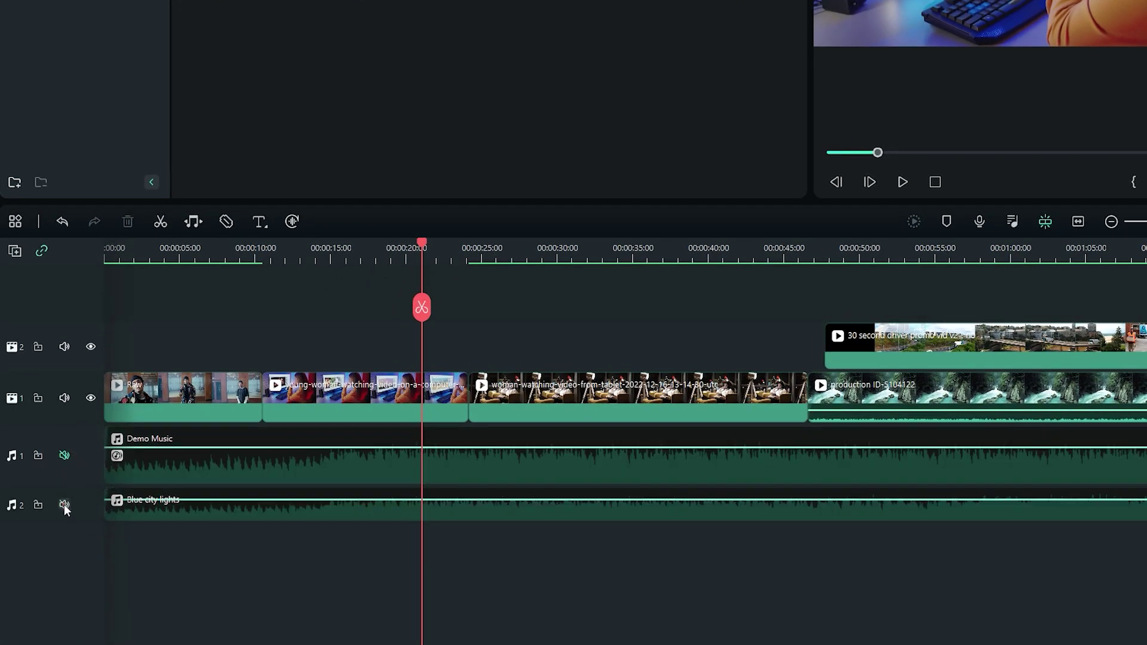
click(64, 505)
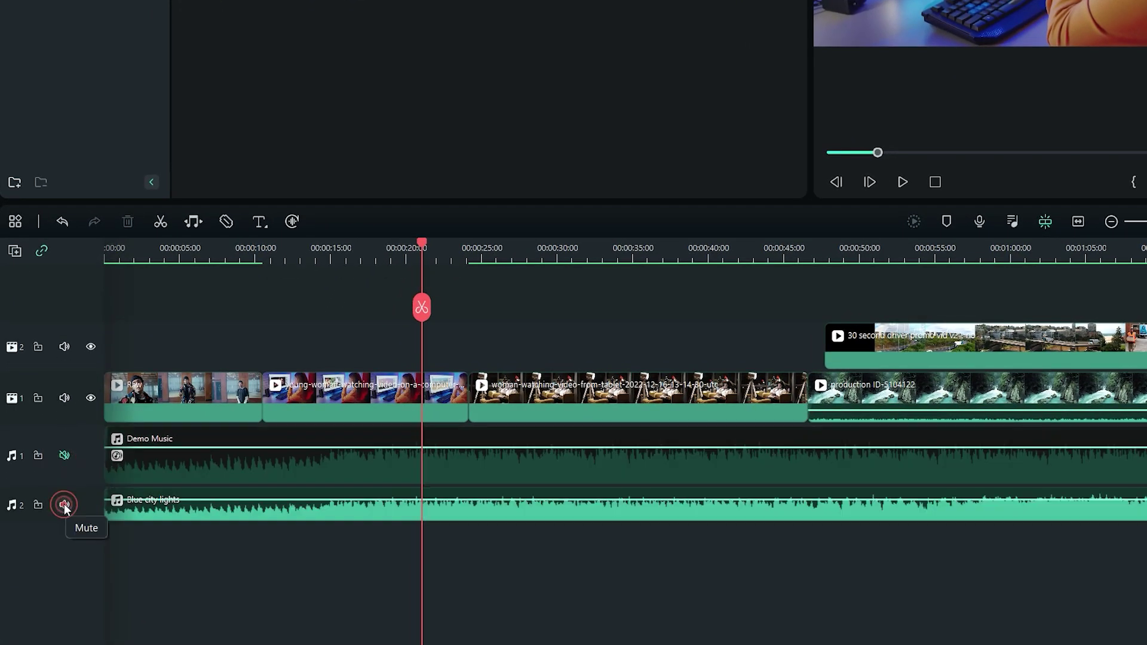
click(64, 456)
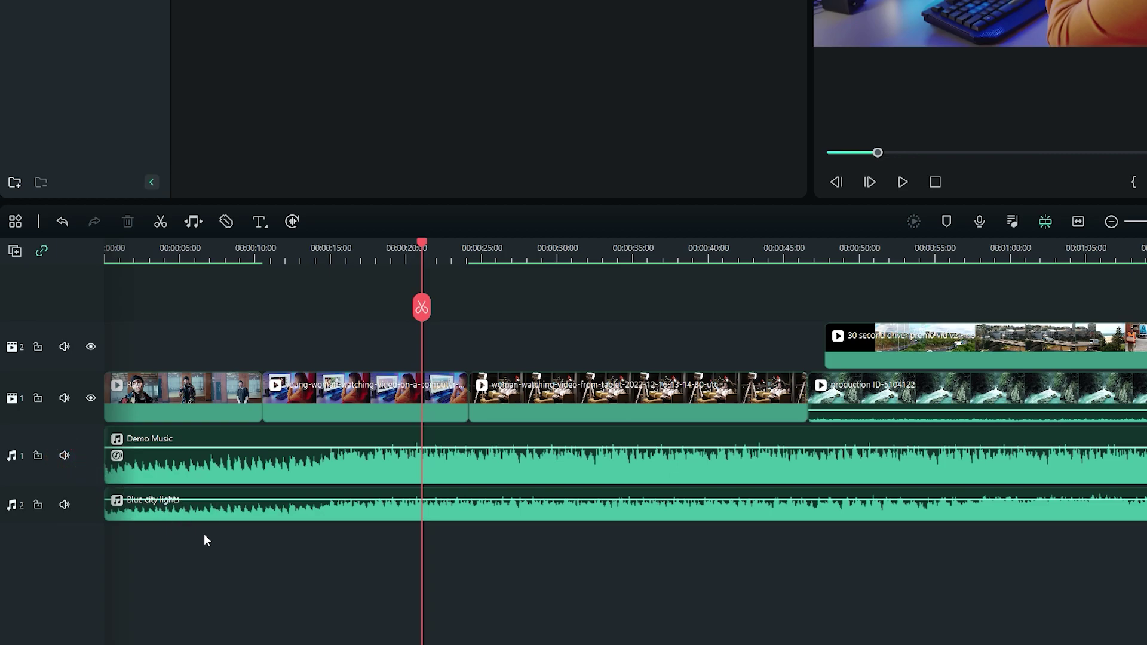
Lock both audio tracks and video track 1, then try dragging the driver clip on track 2
click(38, 456)
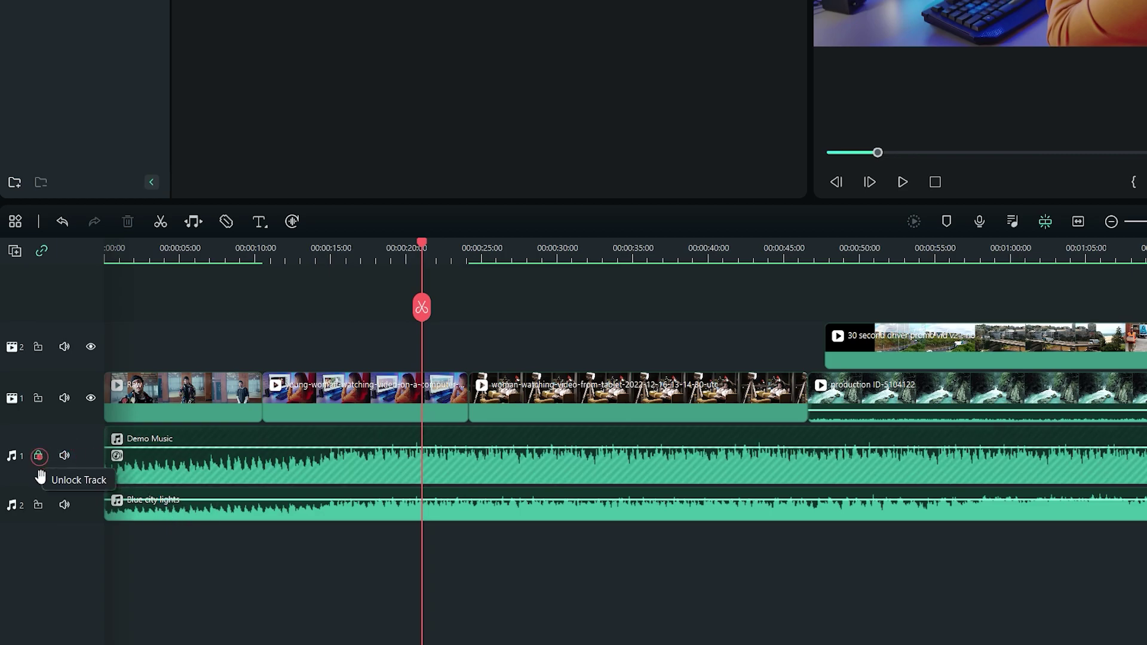
click(39, 505)
click(38, 398)
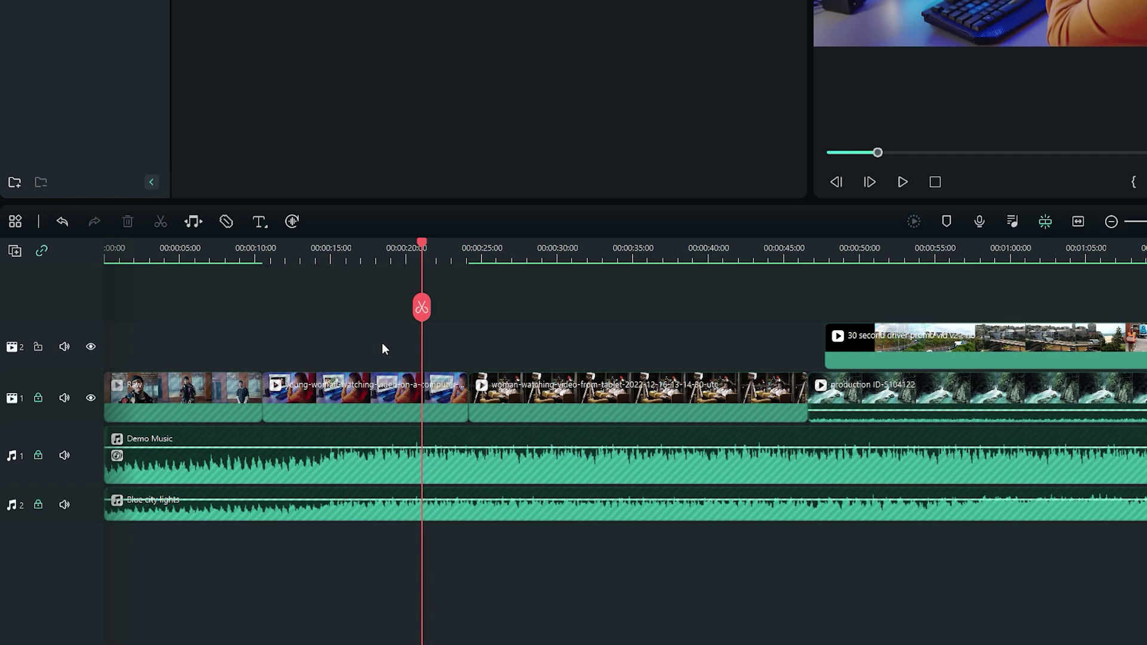
drag(853, 347, 338, 343)
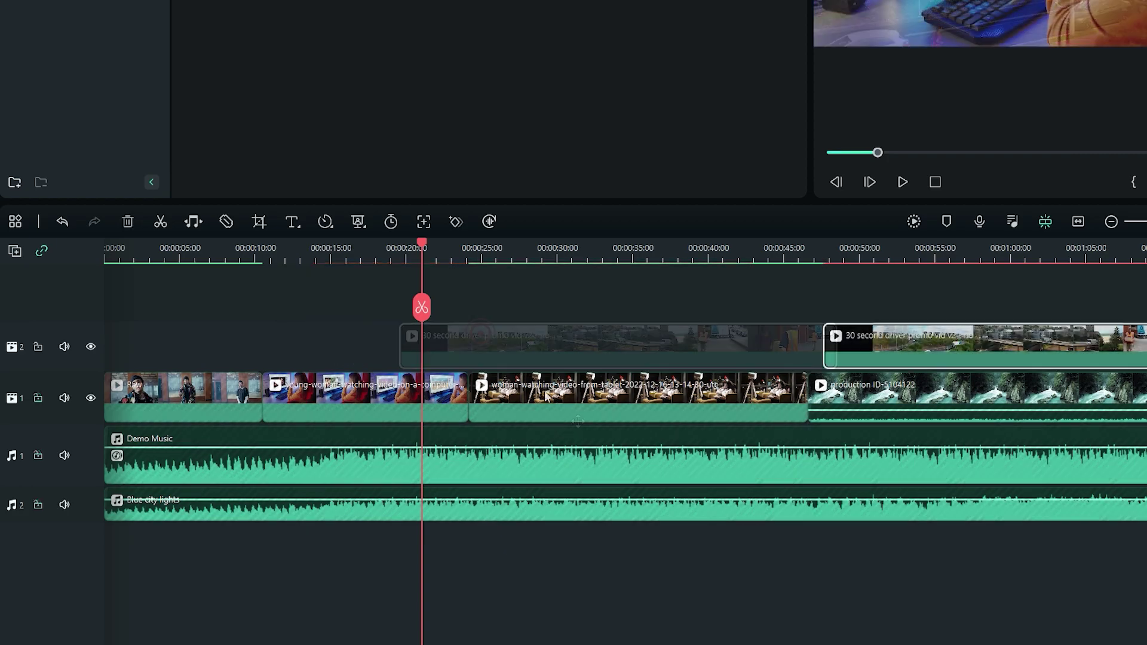
Give the young-woman clip a purple colour mark
right_click(372, 396)
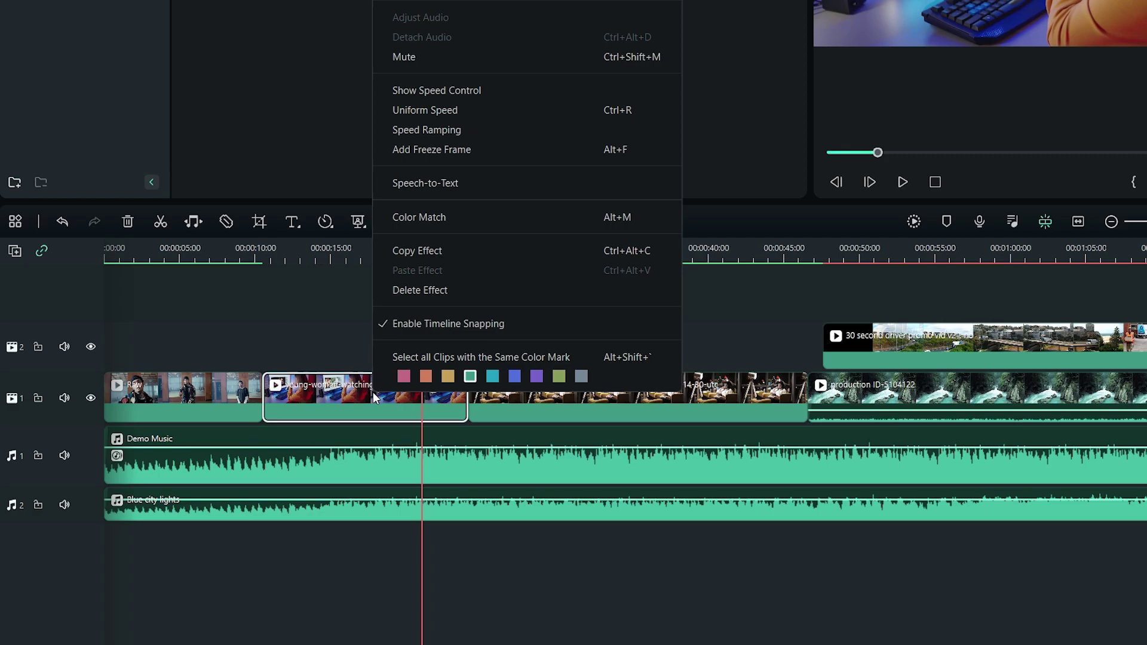
click(536, 376)
click(442, 315)
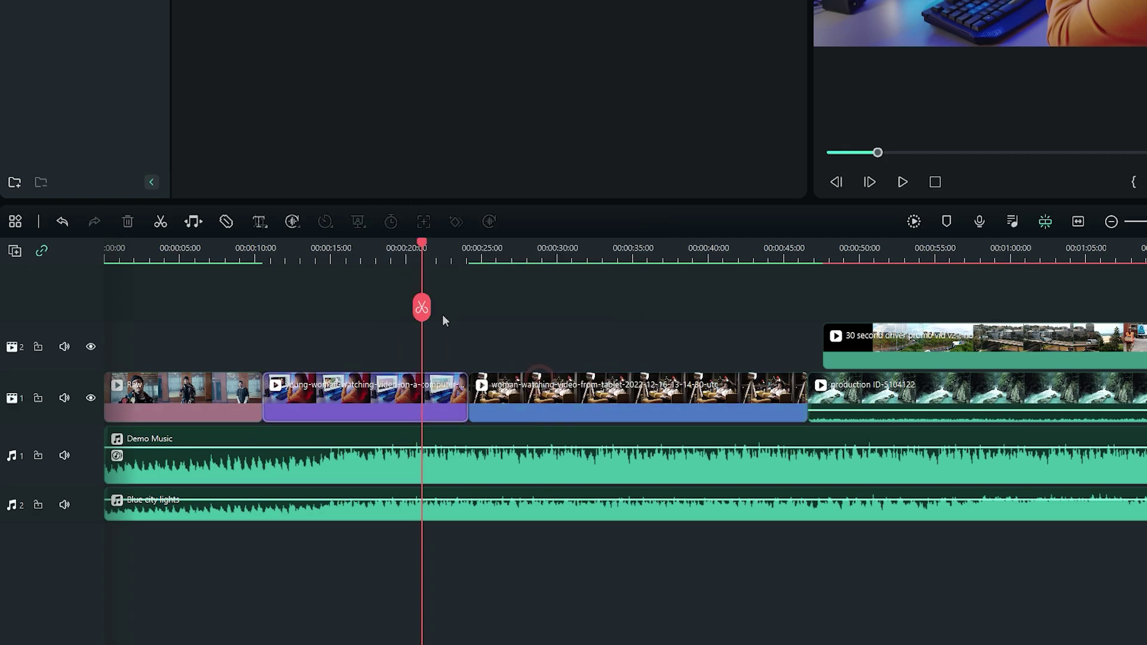
Add a yellow marker near 00:00:19 named 'Watching Video' with comment 'Do not edit this part.'
mouse_move(423, 254)
mouse_down()
mouse_move(398, 245)
mouse_move(392, 257)
mouse_up()
click(441, 388)
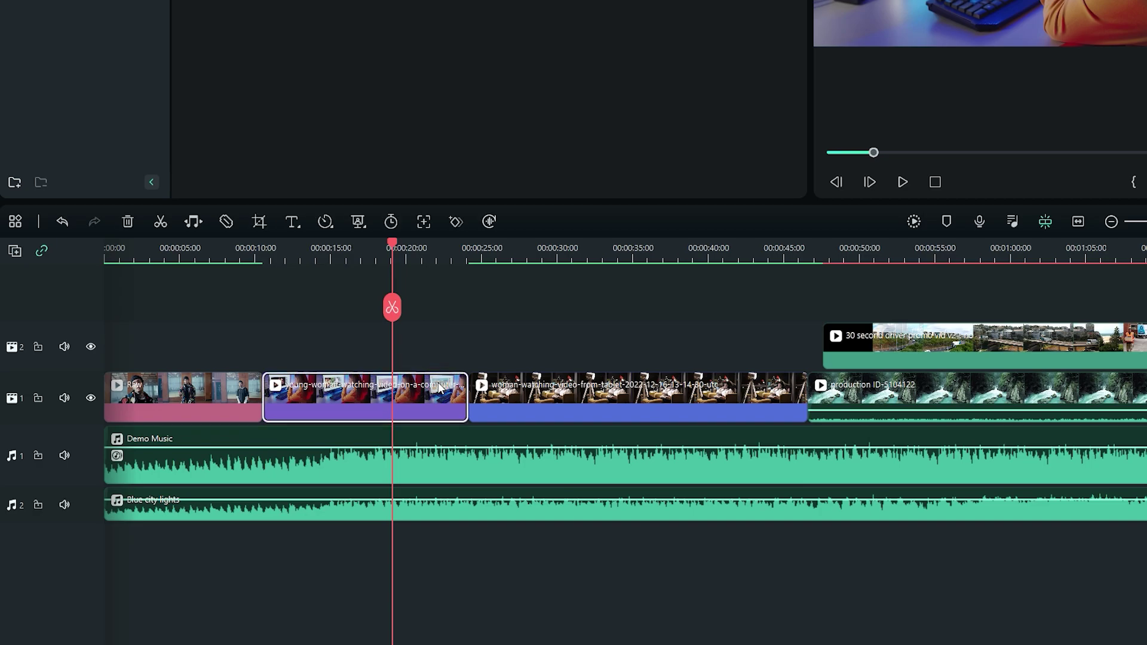
click(943, 222)
scroll(446, 341, up, 5)
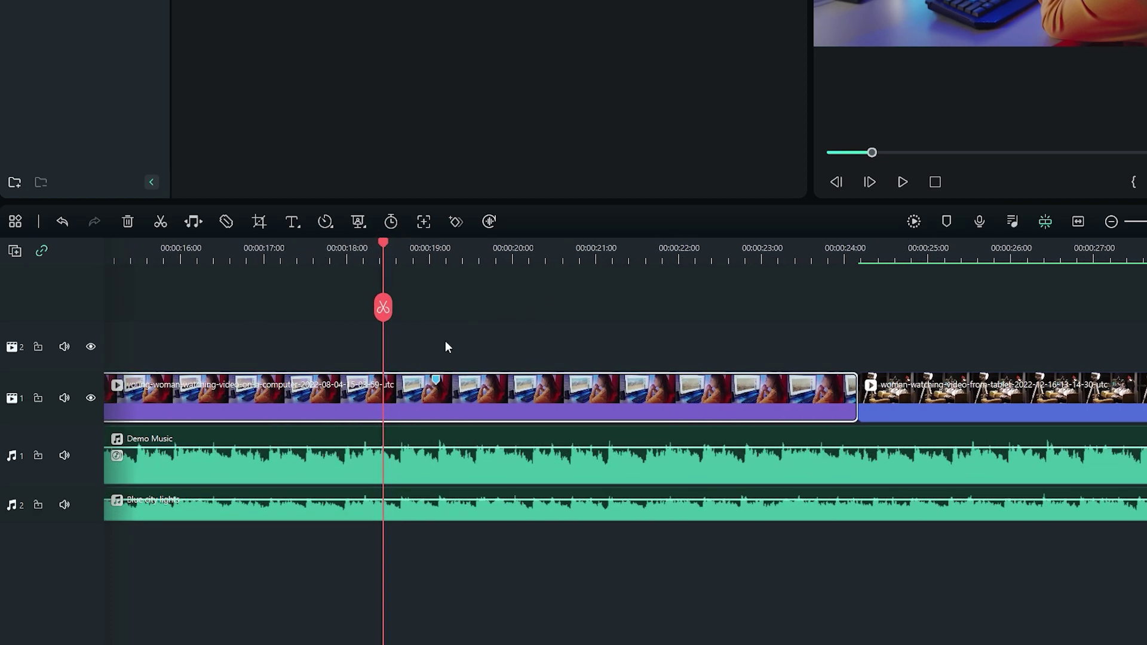
double_click(435, 380)
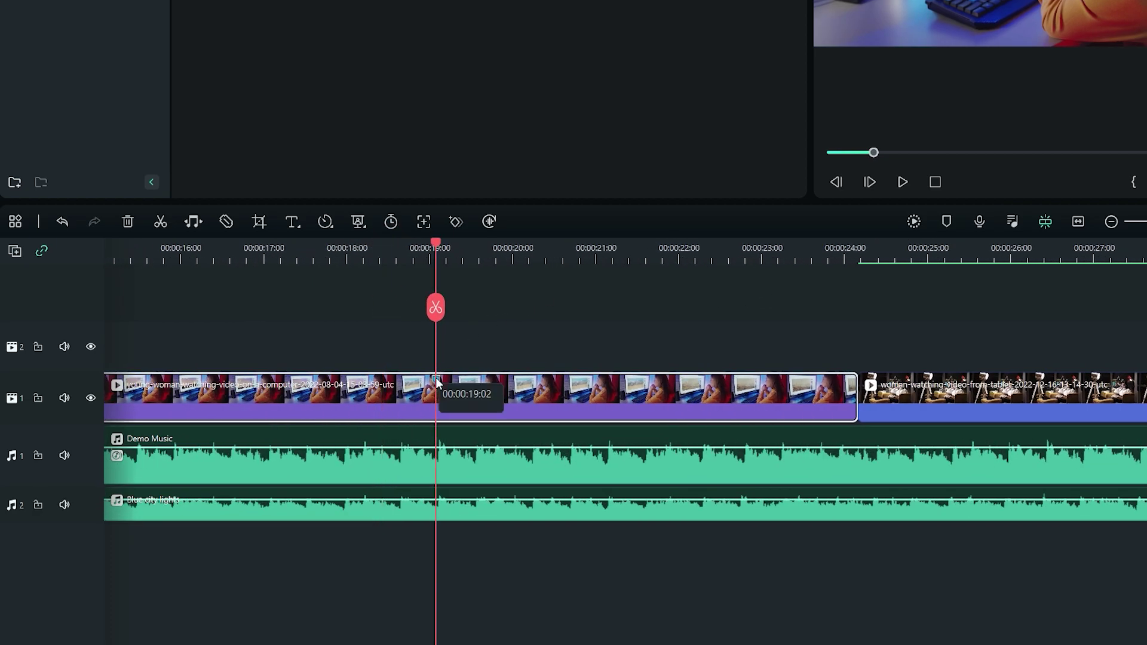
text(W)
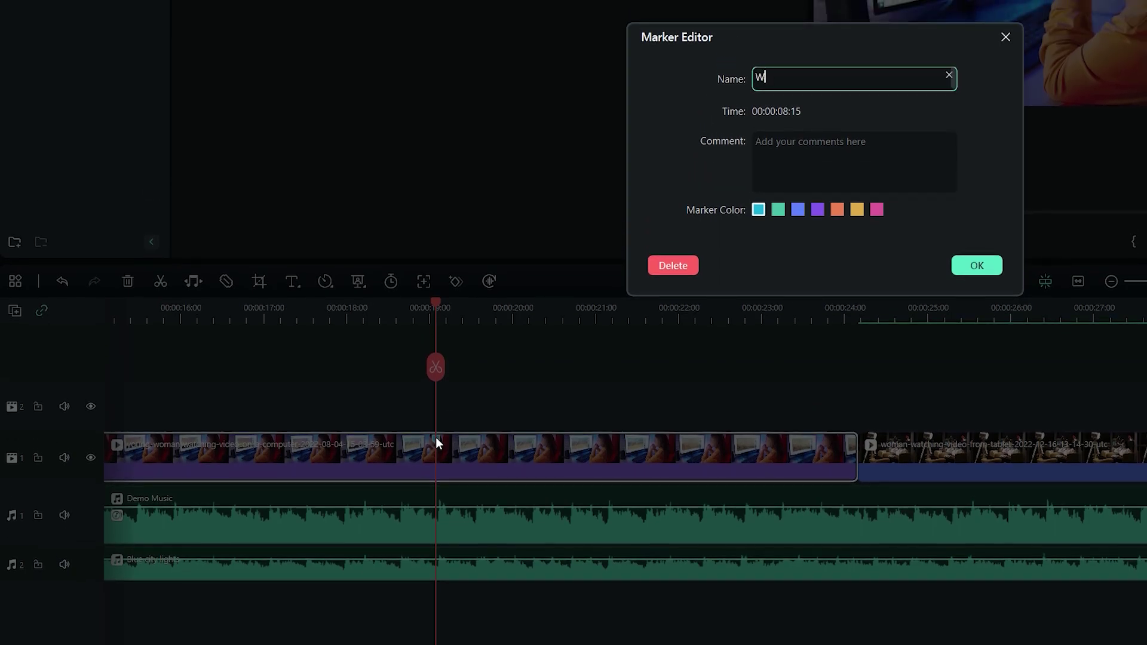
text(atching Video)
key(Tab)
text(Do not edit this part.)
click(857, 203)
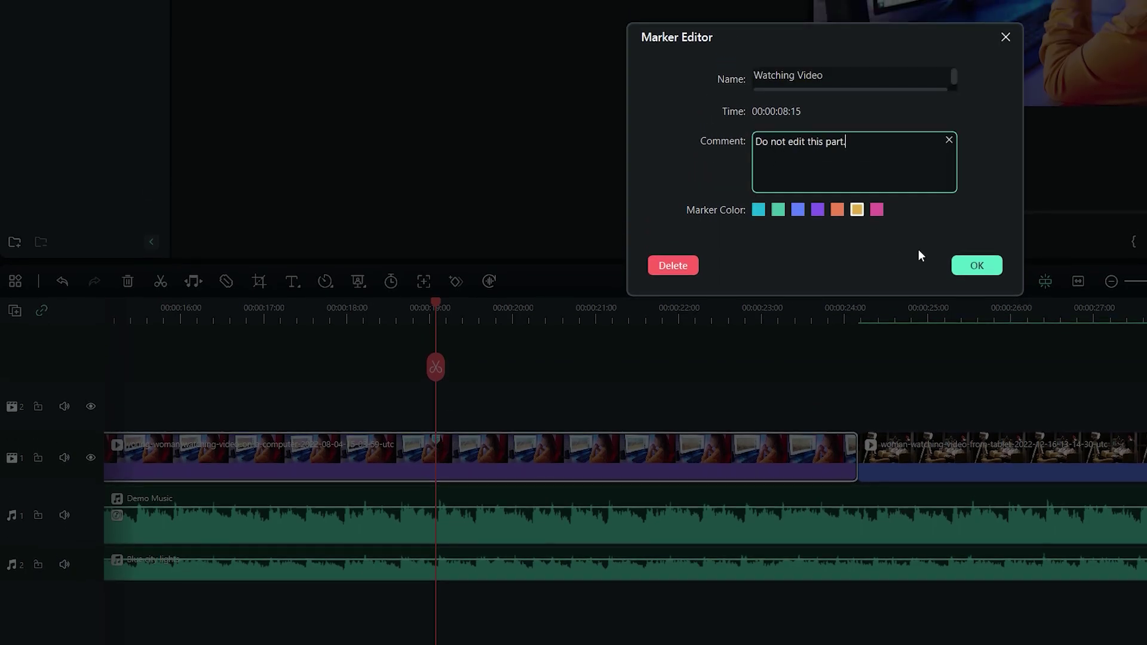
click(988, 270)
click(357, 326)
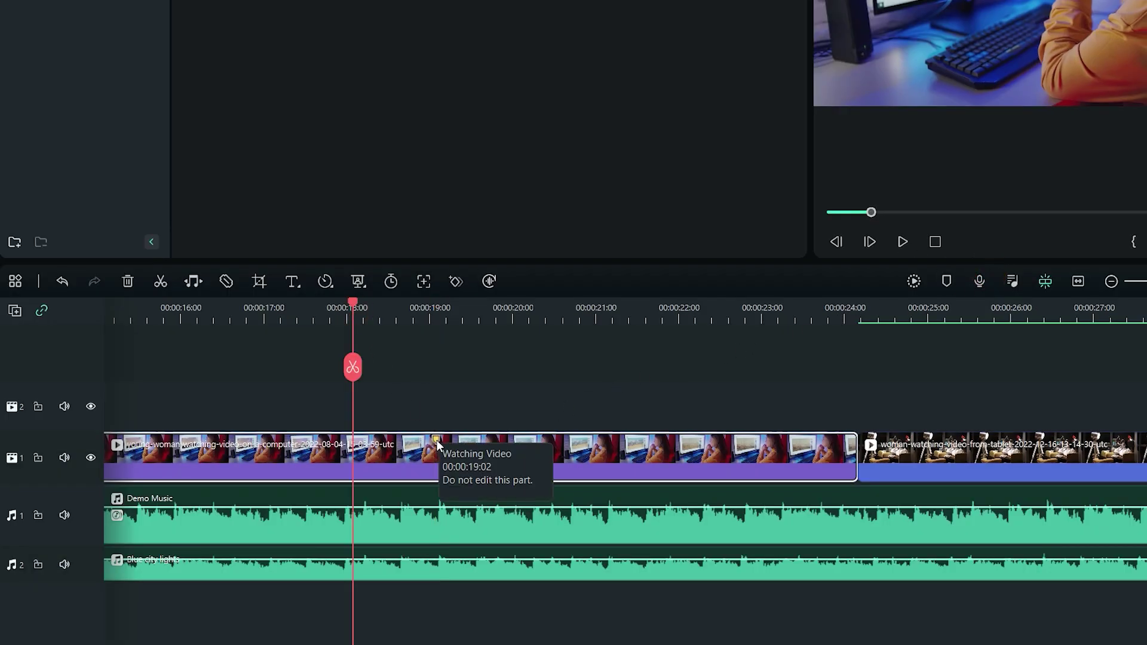
scroll(437, 445, down, 5)
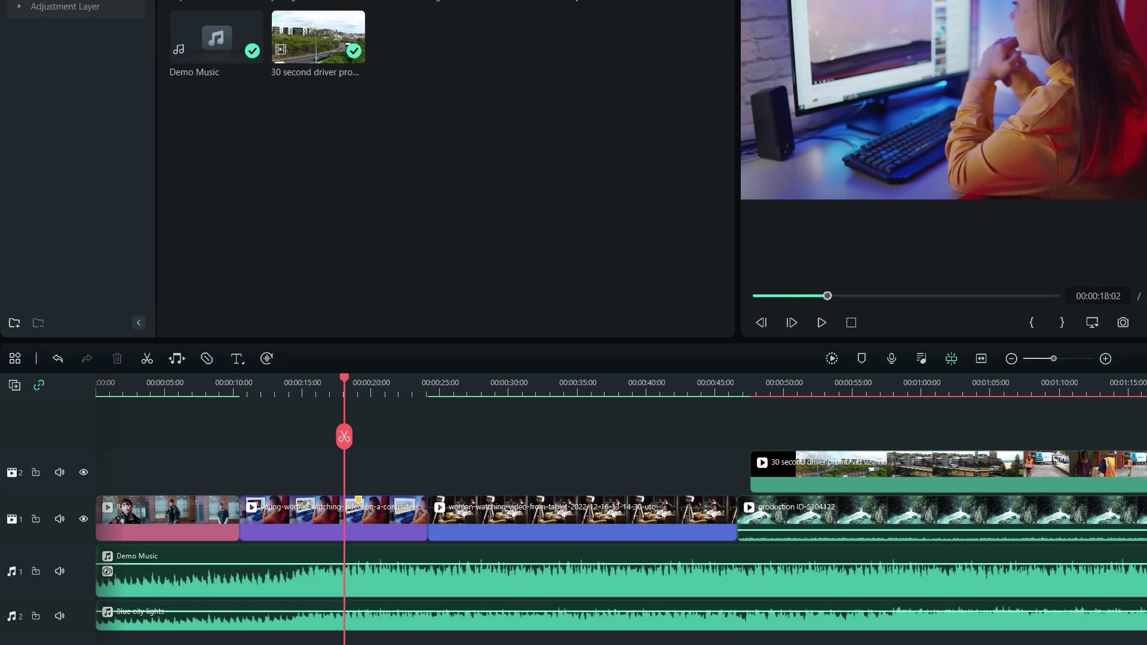
click(813, 483)
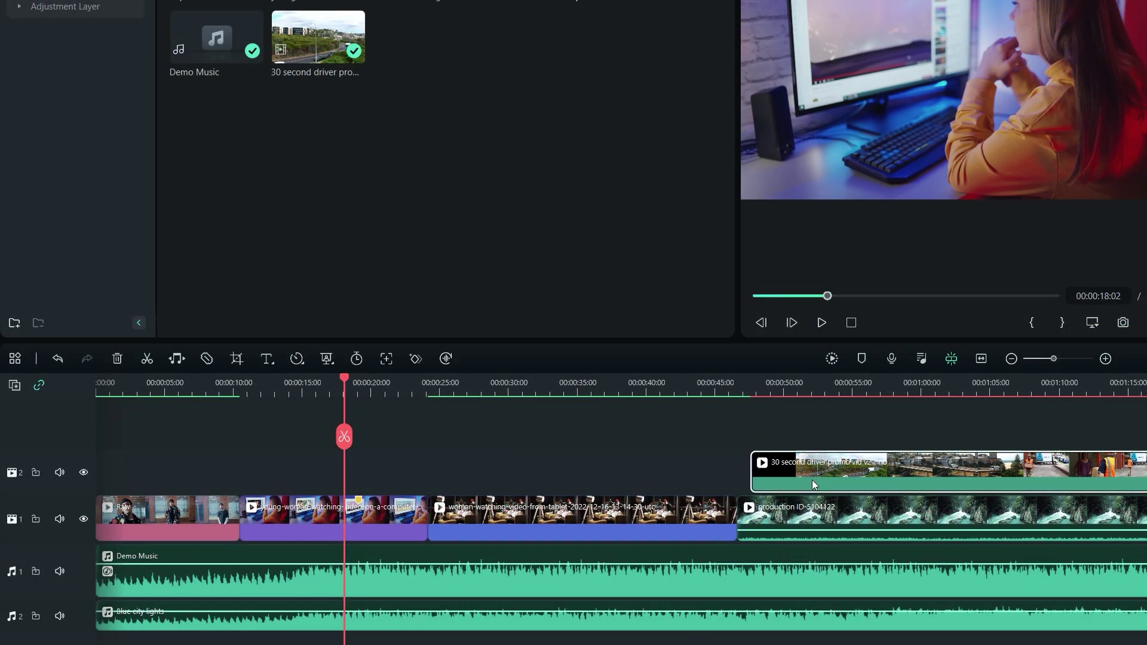
click(120, 364)
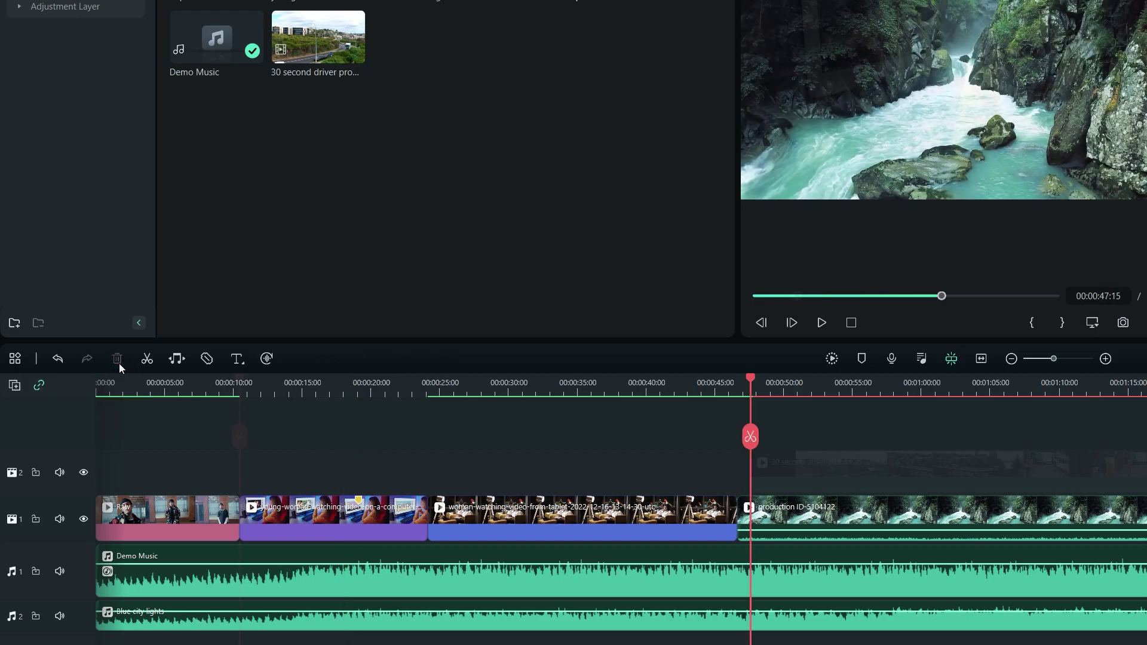
key(ctrl+z)
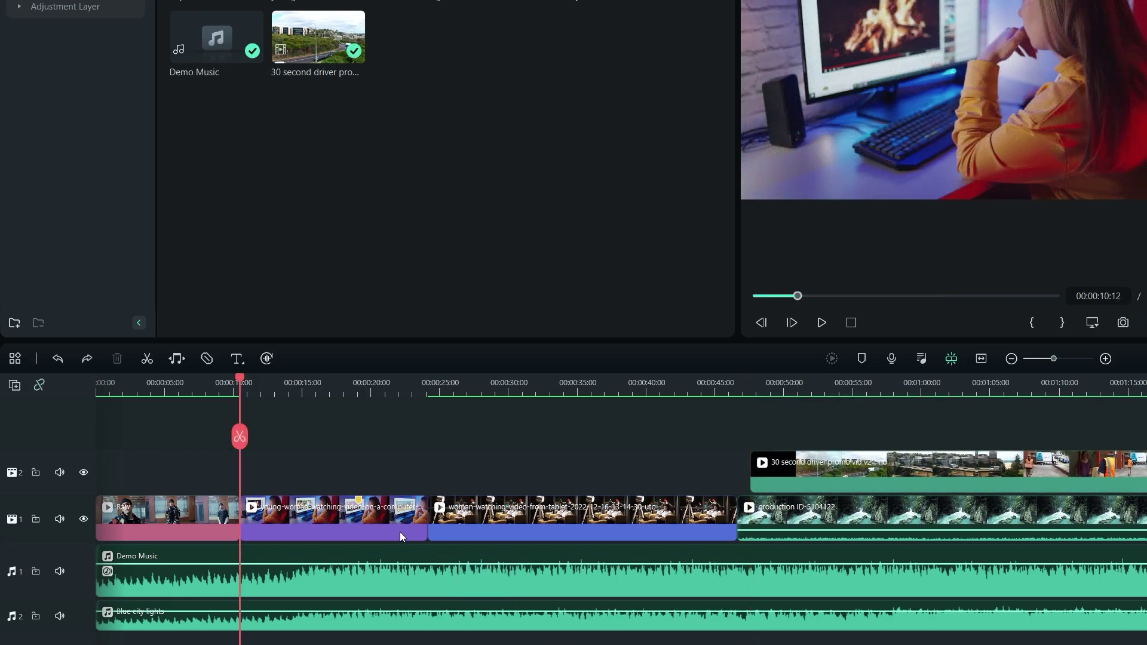
click(376, 517)
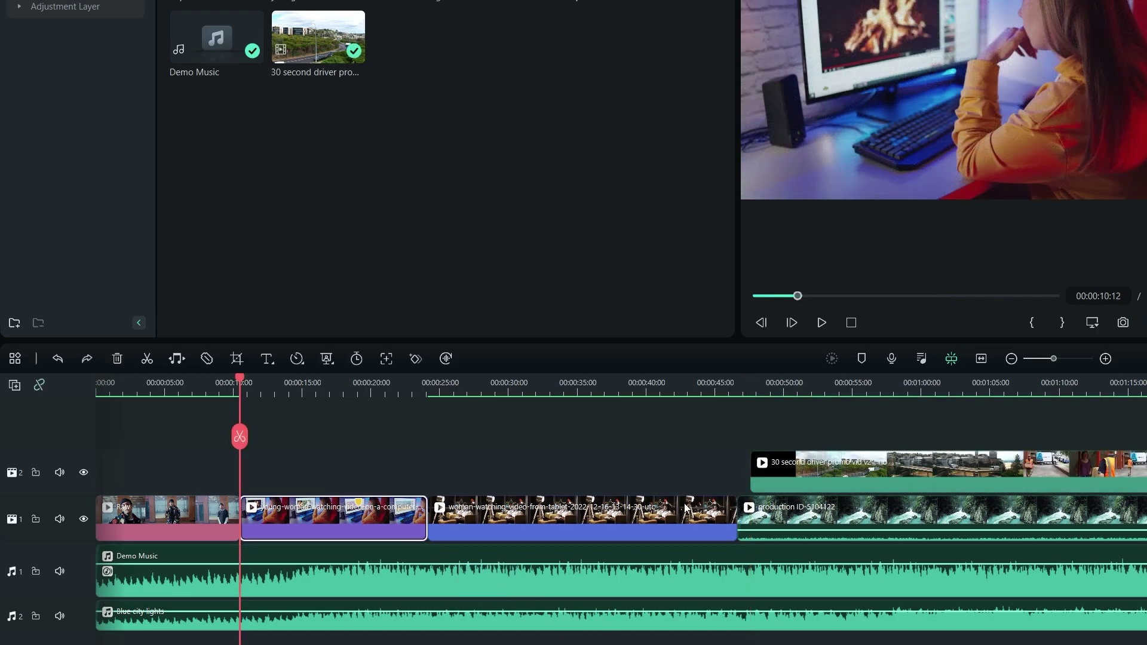
ctrl+click(819, 472)
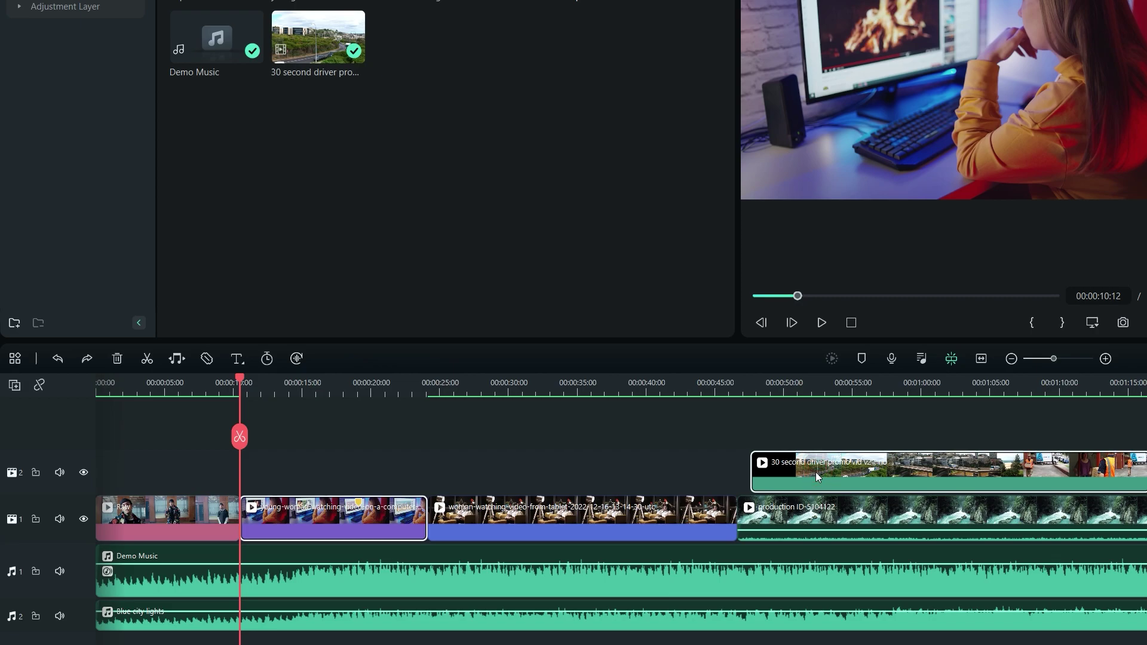
click(118, 358)
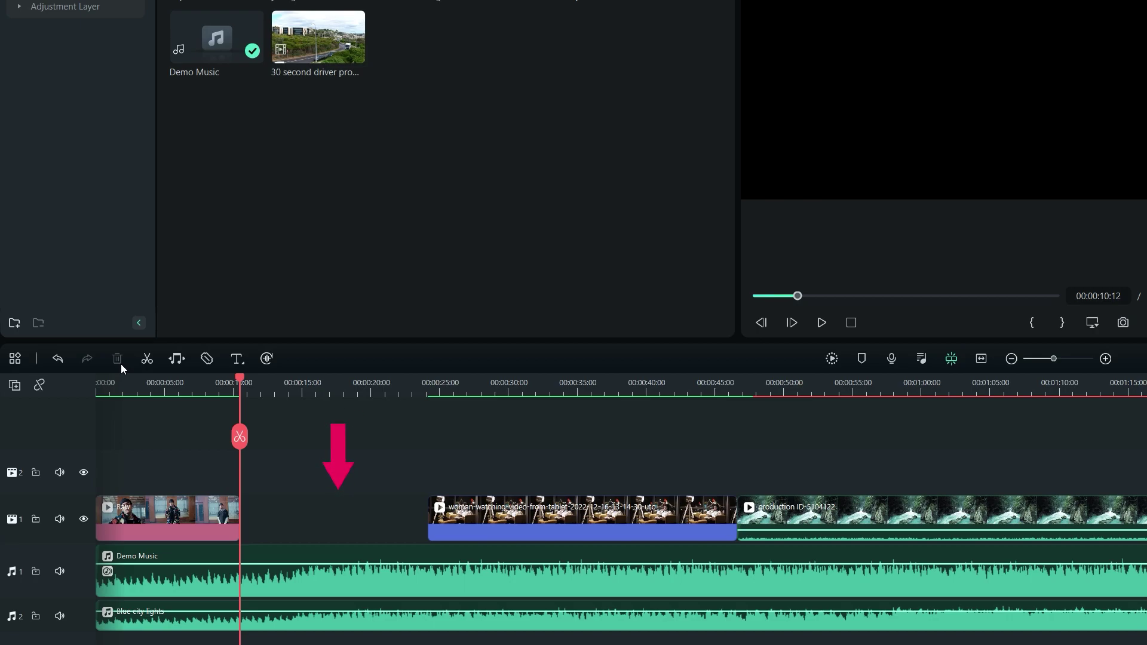
key(ctrl+z)
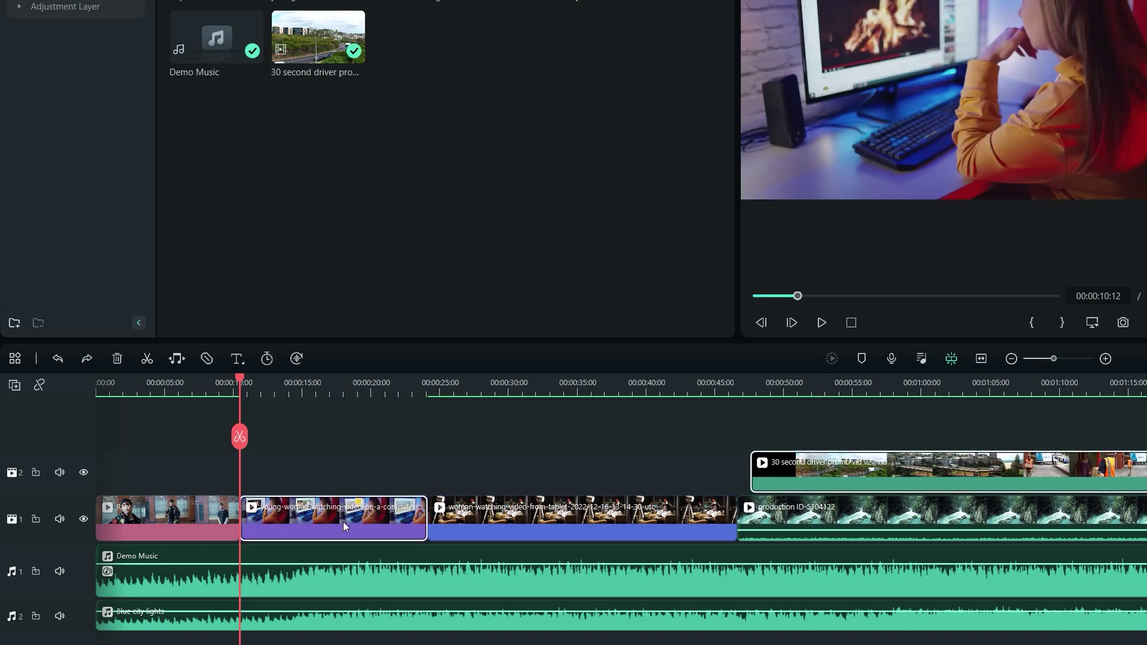
right_click(343, 521)
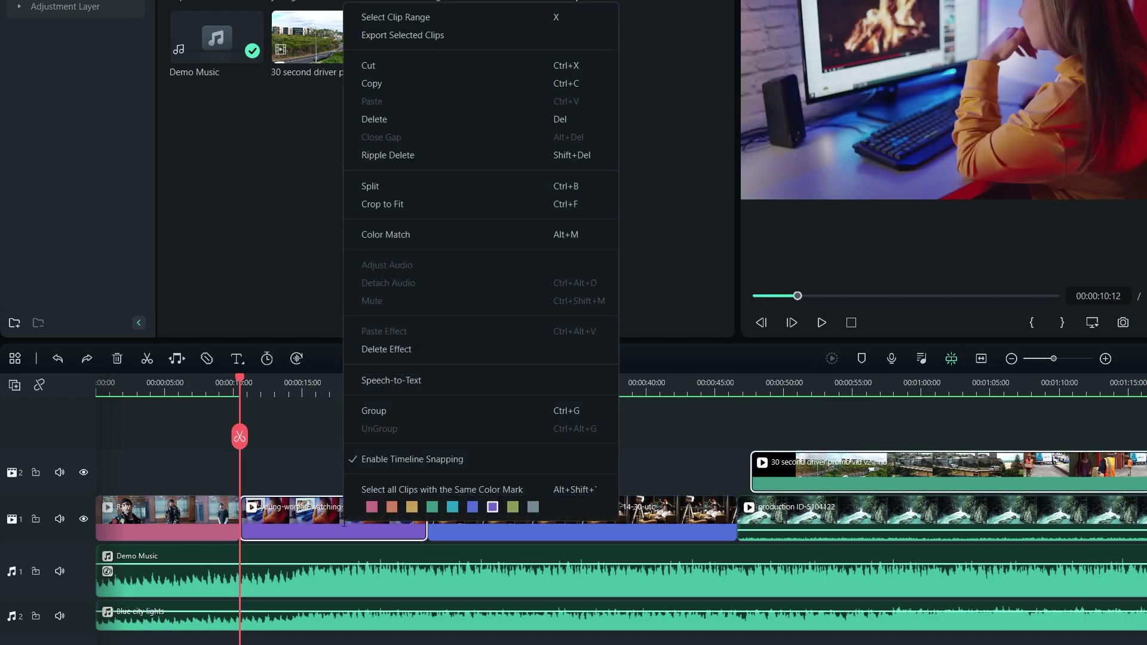
click(457, 155)
key(ctrl+z)
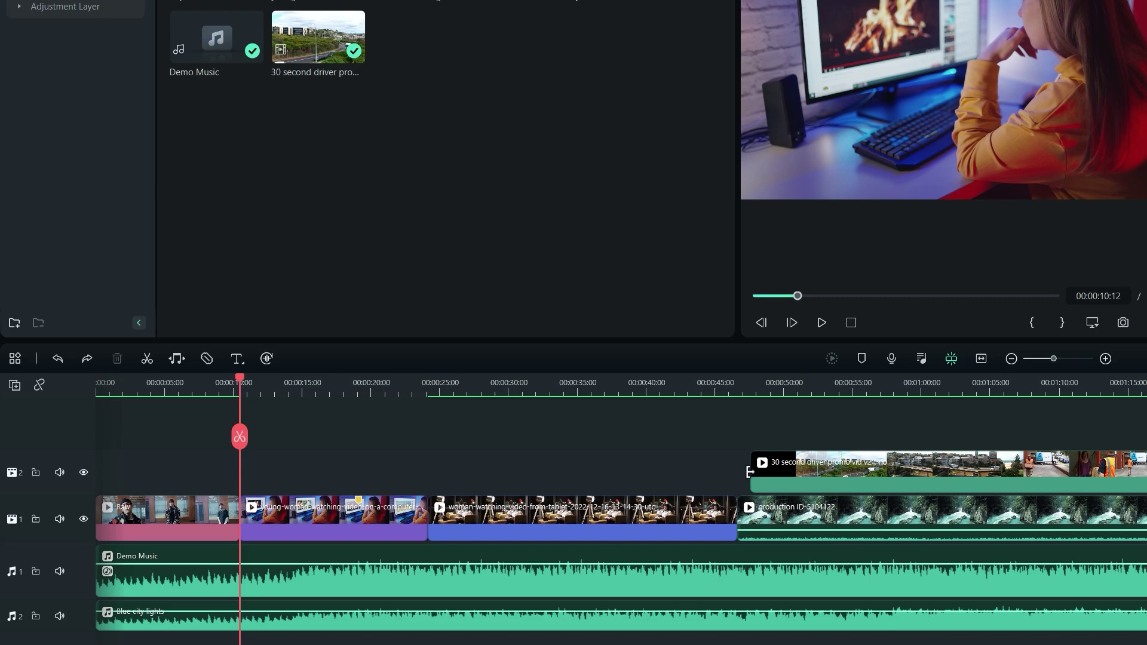
drag(751, 472, 864, 474)
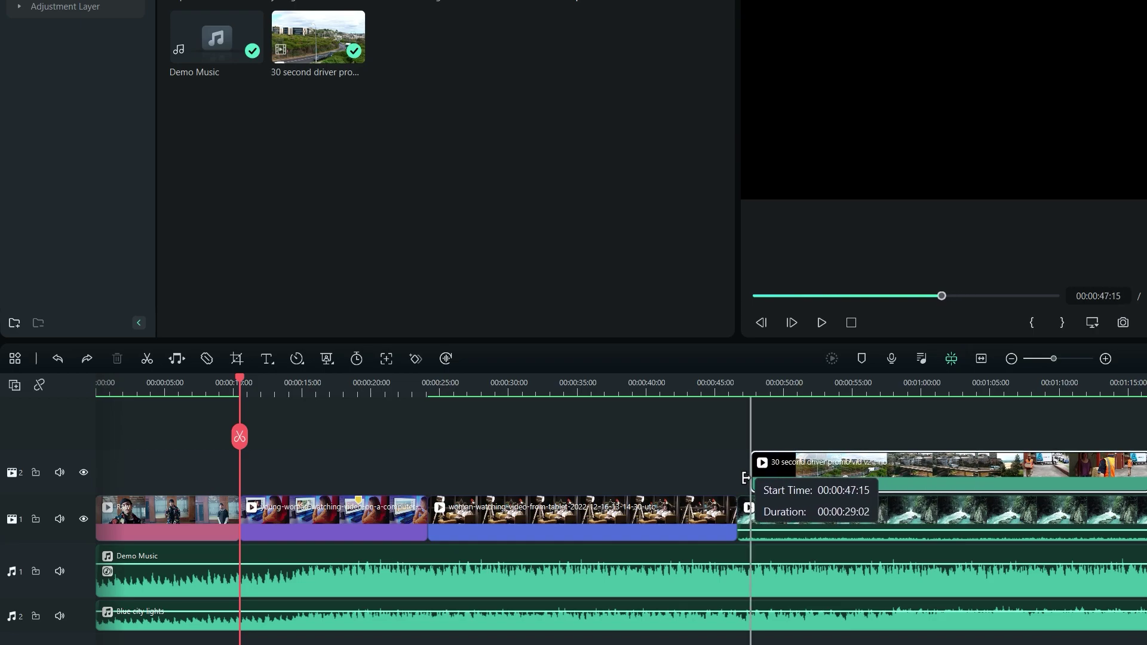
drag(864, 474, 751, 483)
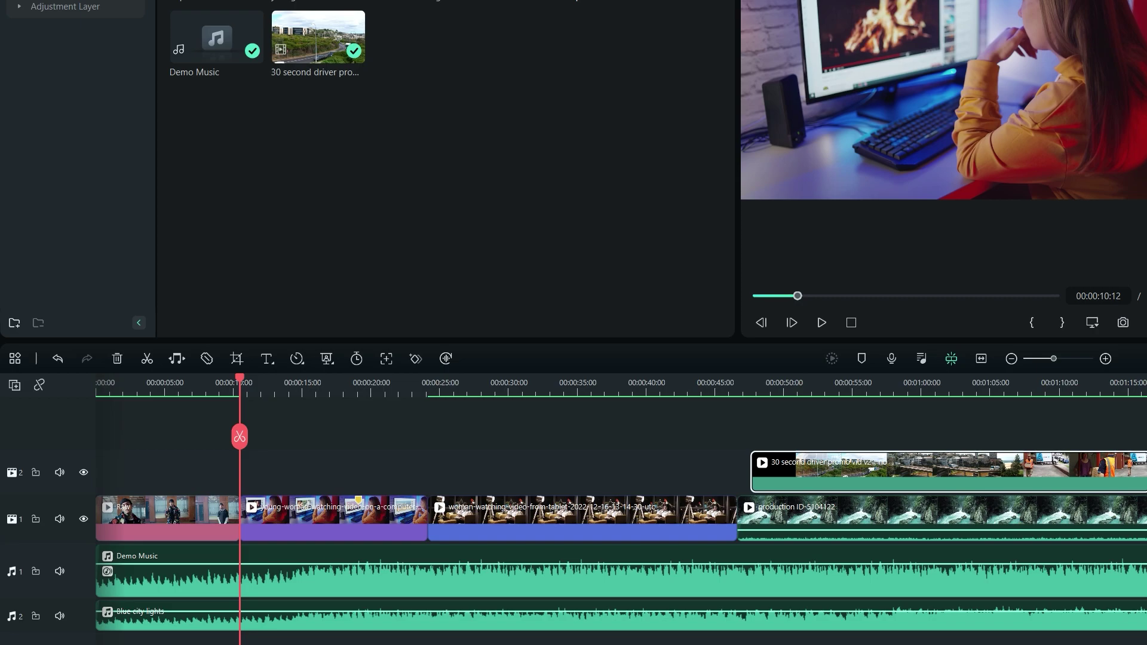
Split the tablet clip at the playhead and via right-click Split, undoing each split
drag(238, 378, 492, 407)
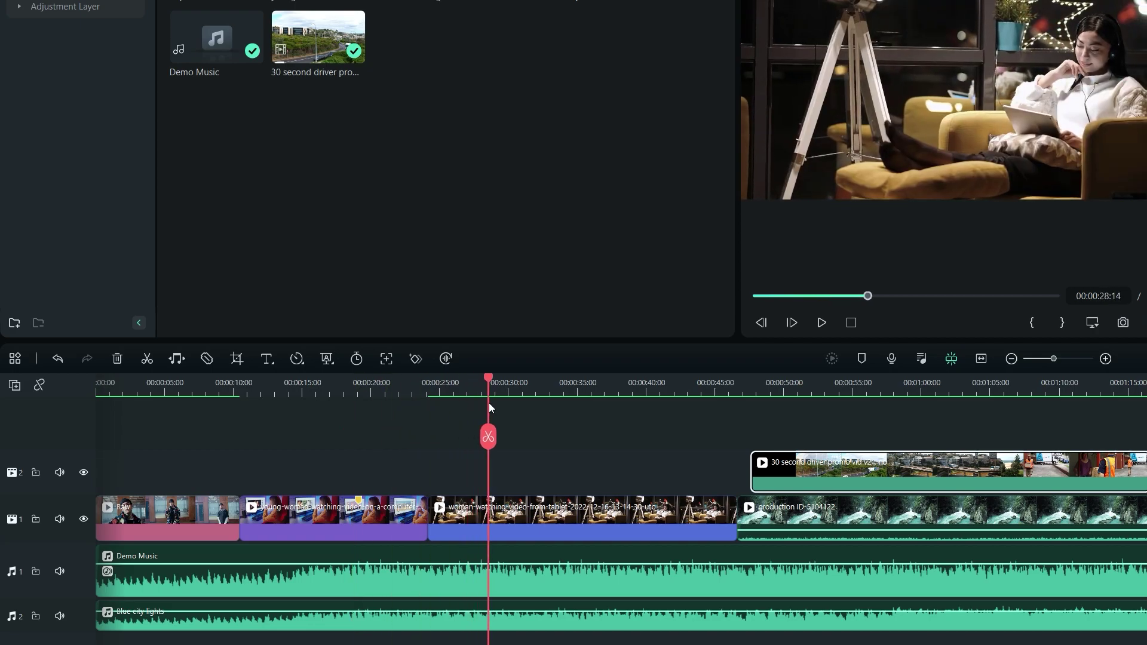
click(486, 439)
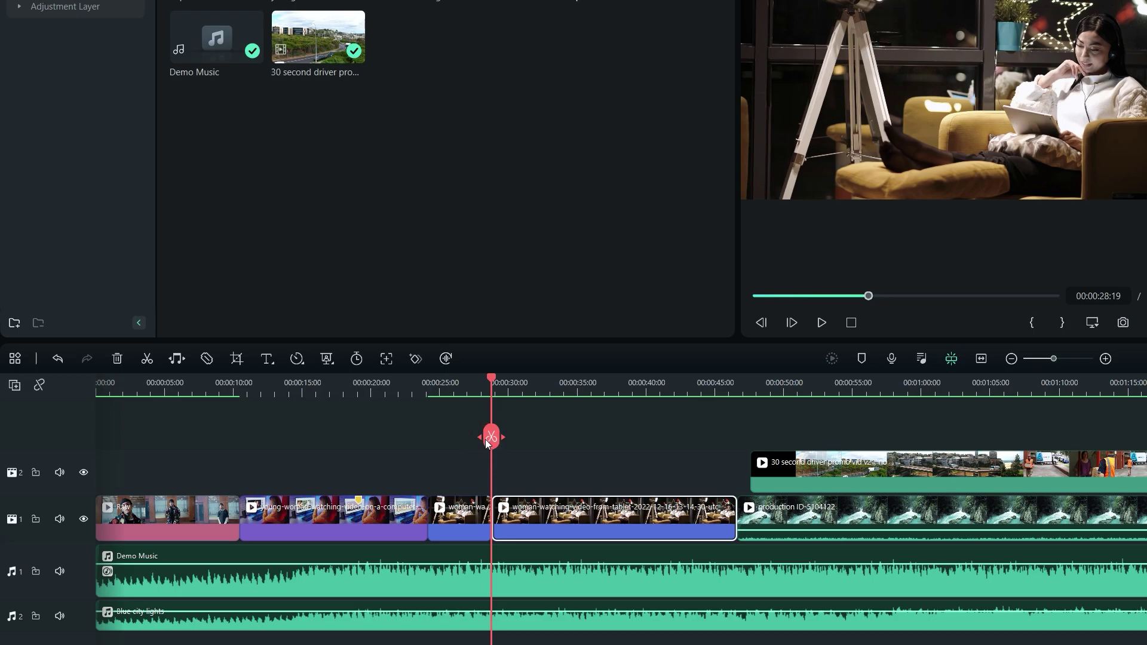
drag(491, 379, 585, 389)
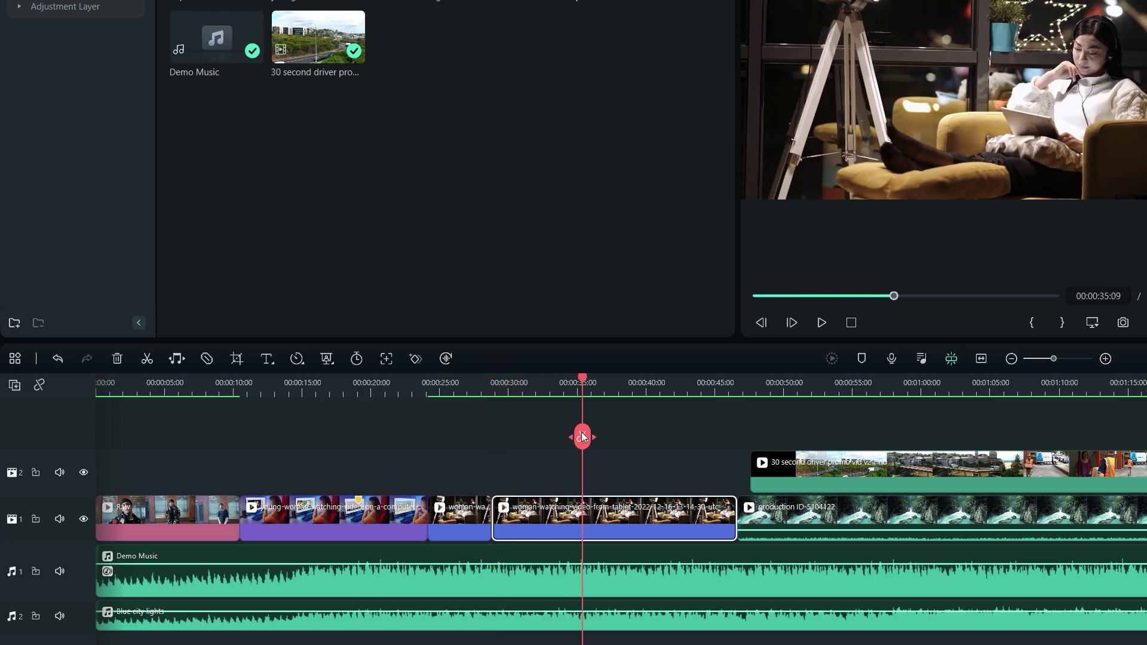
click(582, 436)
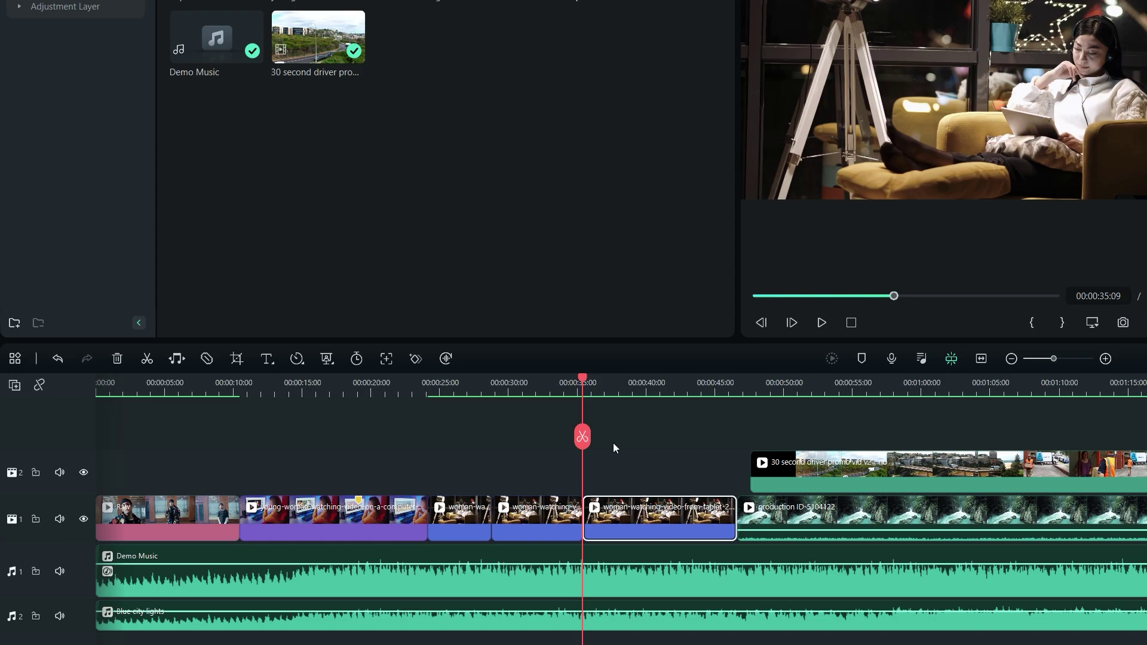
key(ctrl+z)
right_click(595, 509)
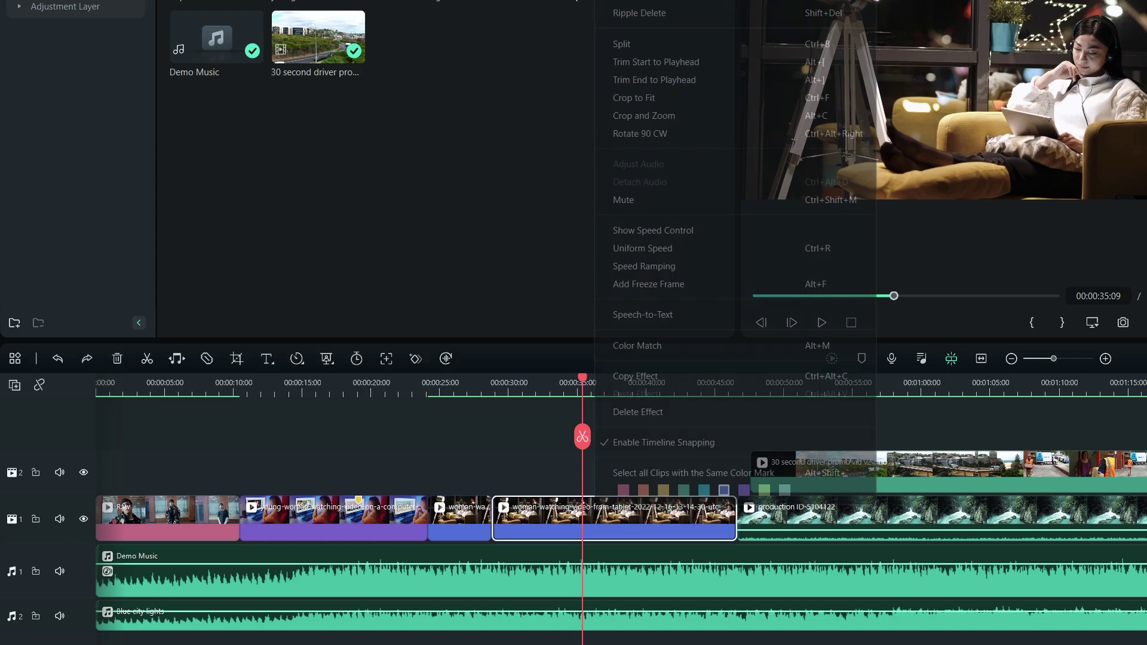
click(717, 47)
key(ctrl+z)
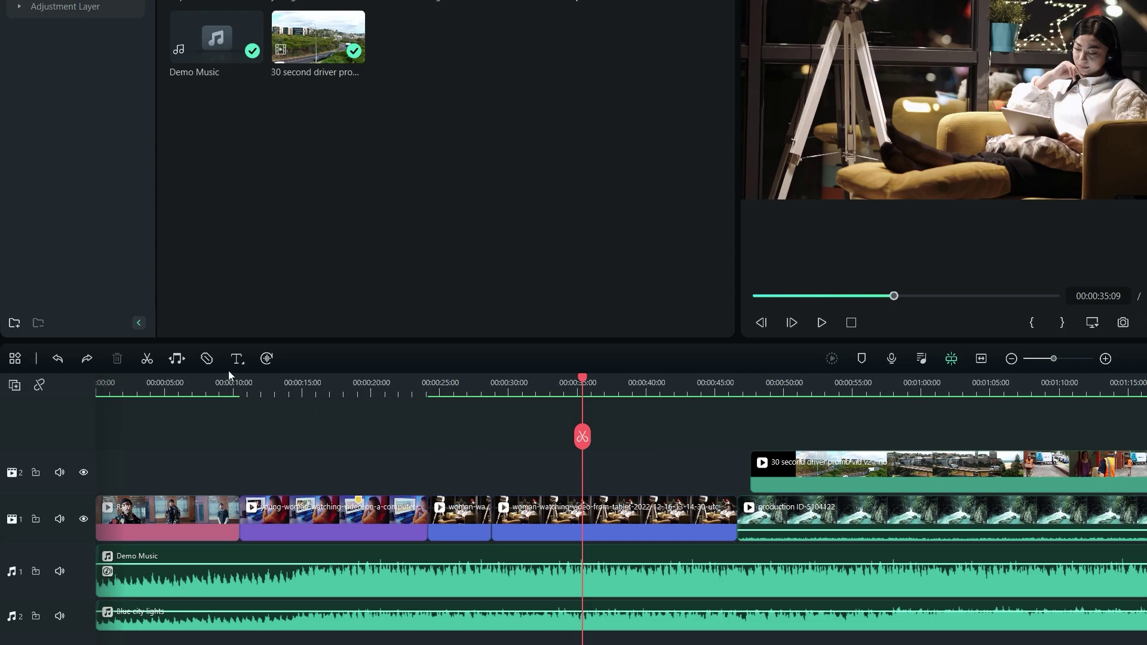
Quick-split clips on track 1, track 2 and Demo Music, then undo all the cuts
click(207, 365)
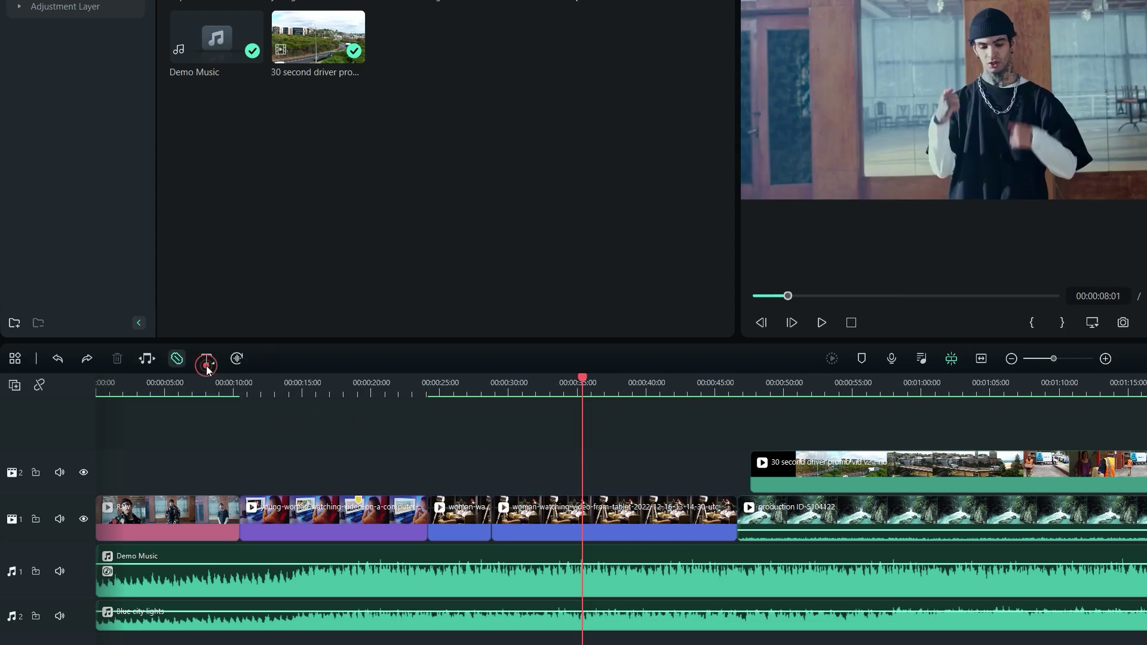
click(522, 526)
click(607, 526)
click(681, 526)
click(802, 526)
click(889, 472)
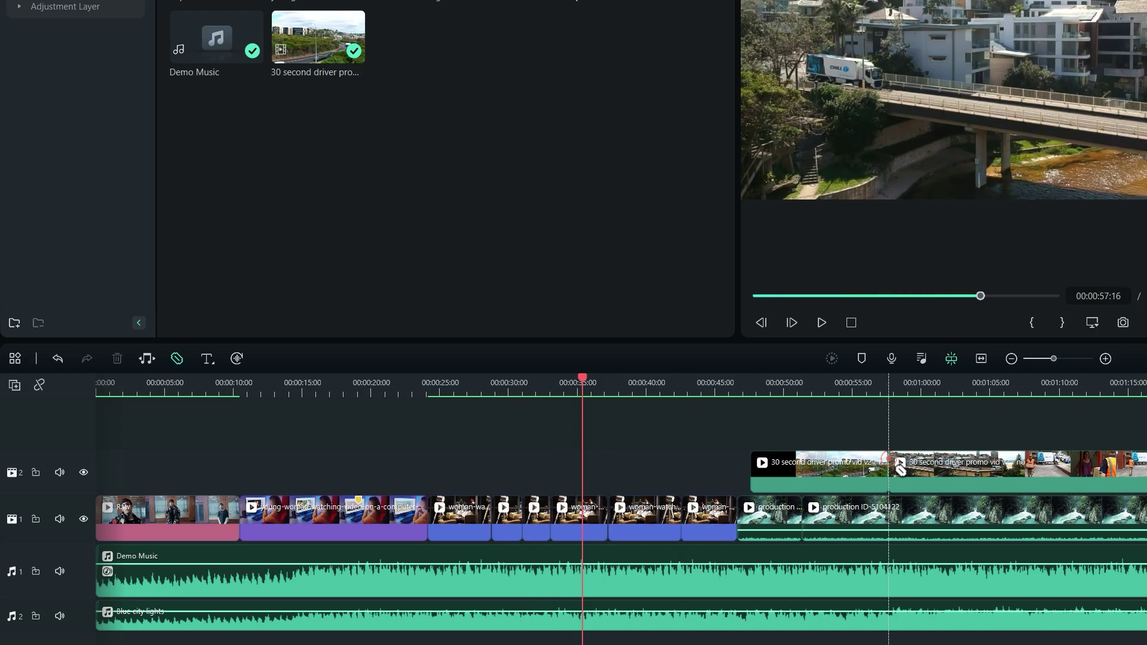
click(855, 574)
key(Escape)
key(ctrl+z)
key(ctrl+z)
key(ctrl+z)
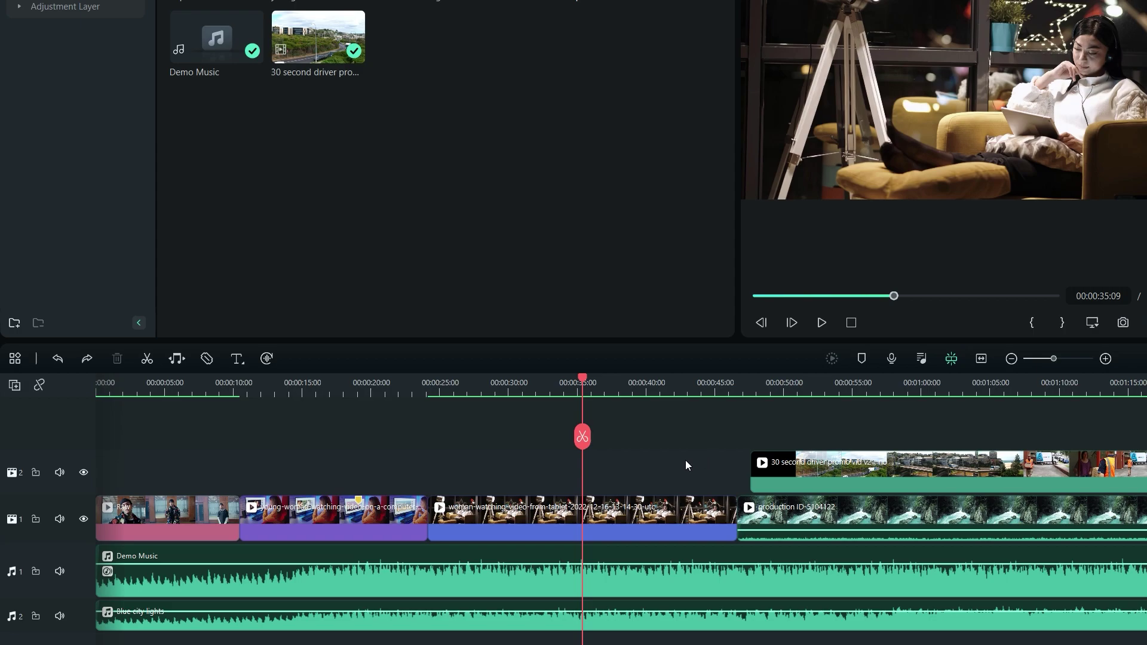
click(639, 517)
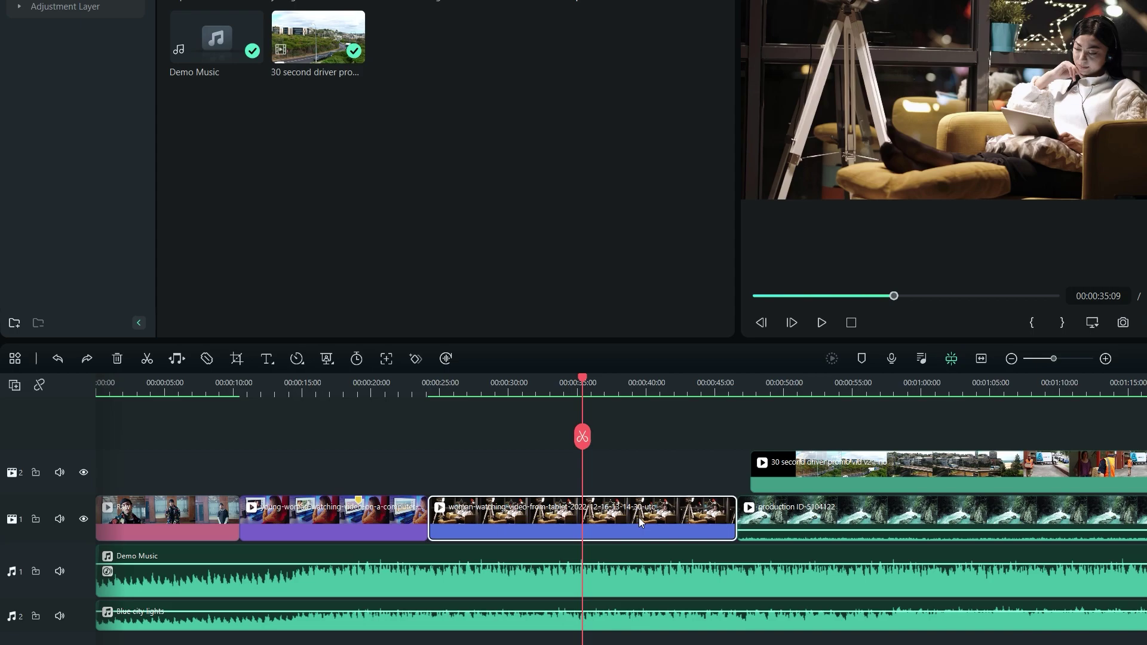
right_click(639, 517)
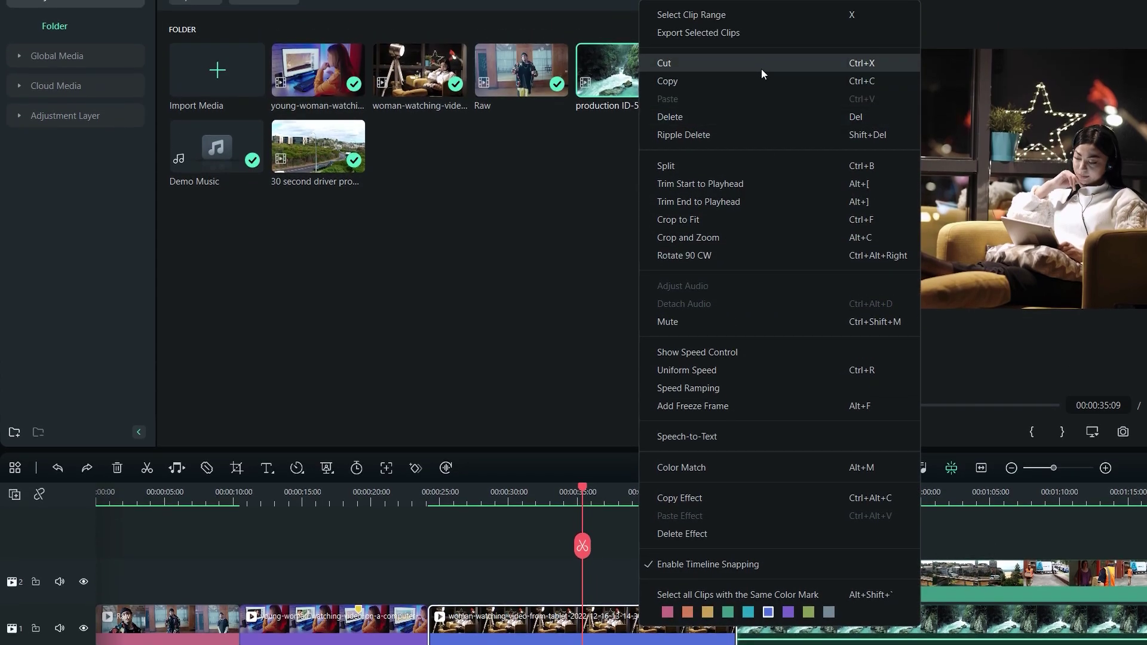
click(762, 77)
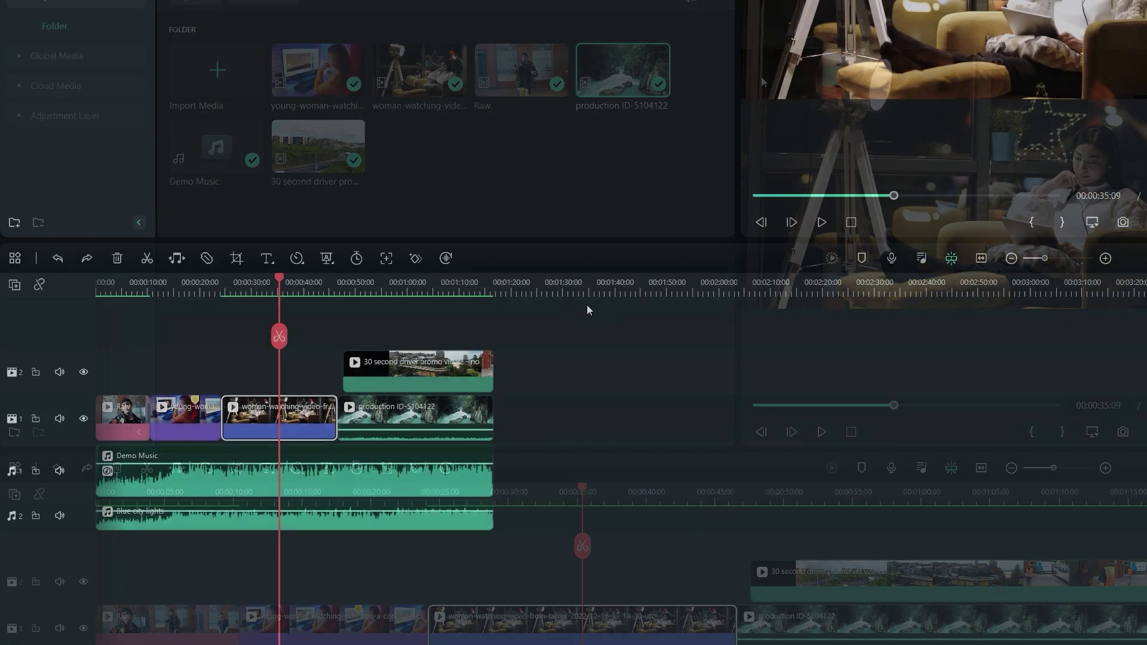
click(509, 306)
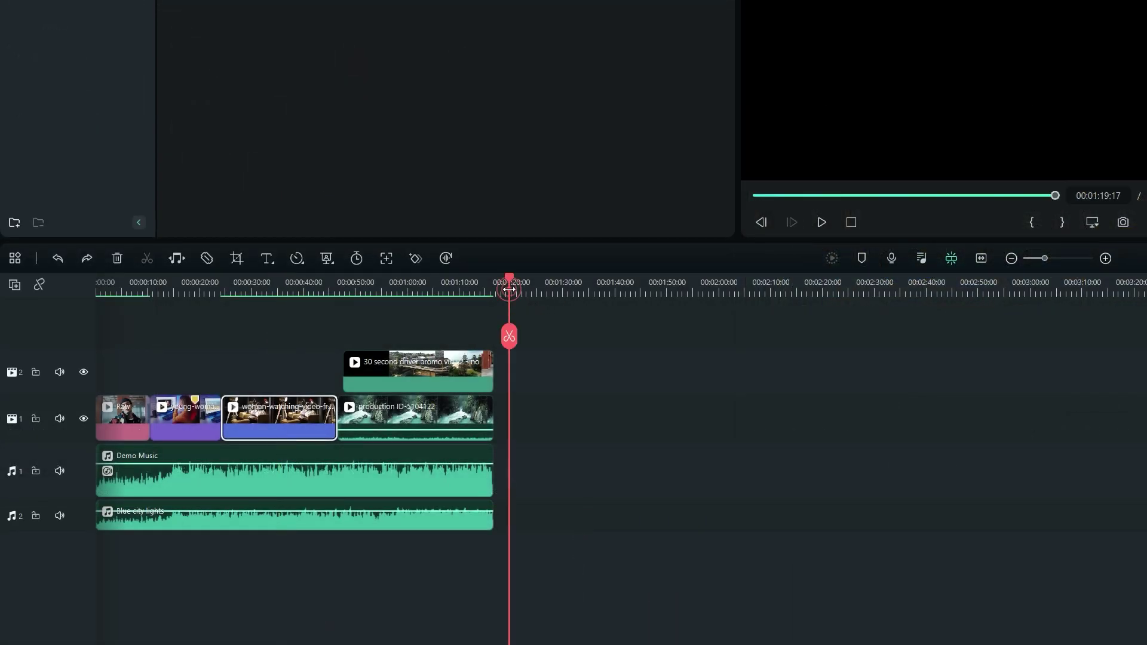
right_click(545, 443)
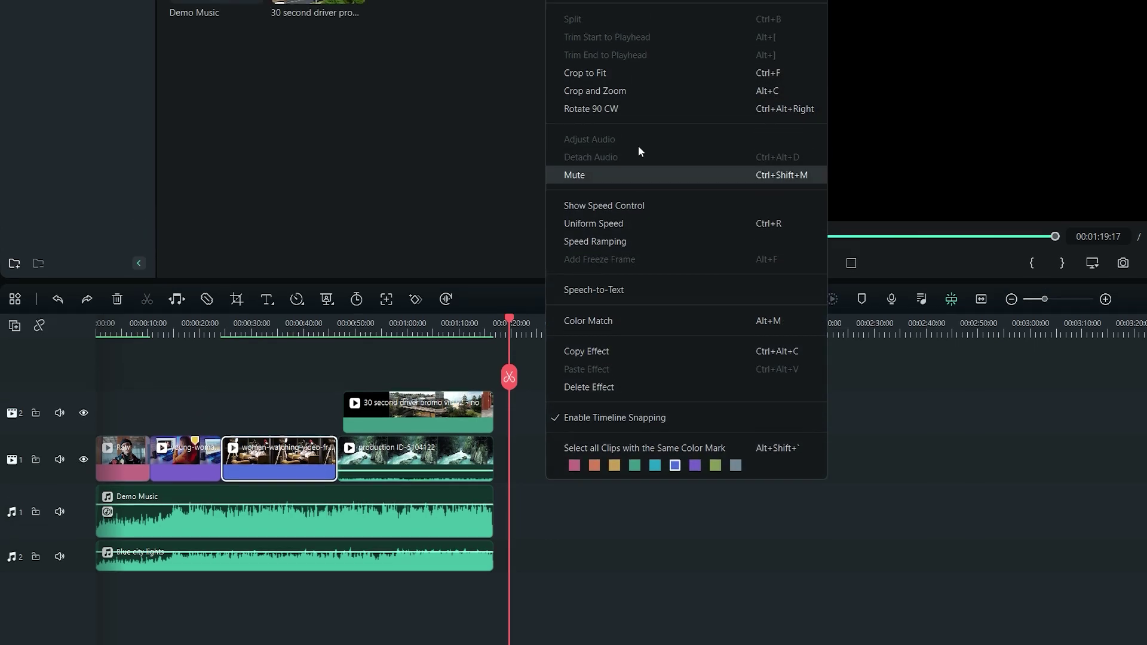
click(679, 59)
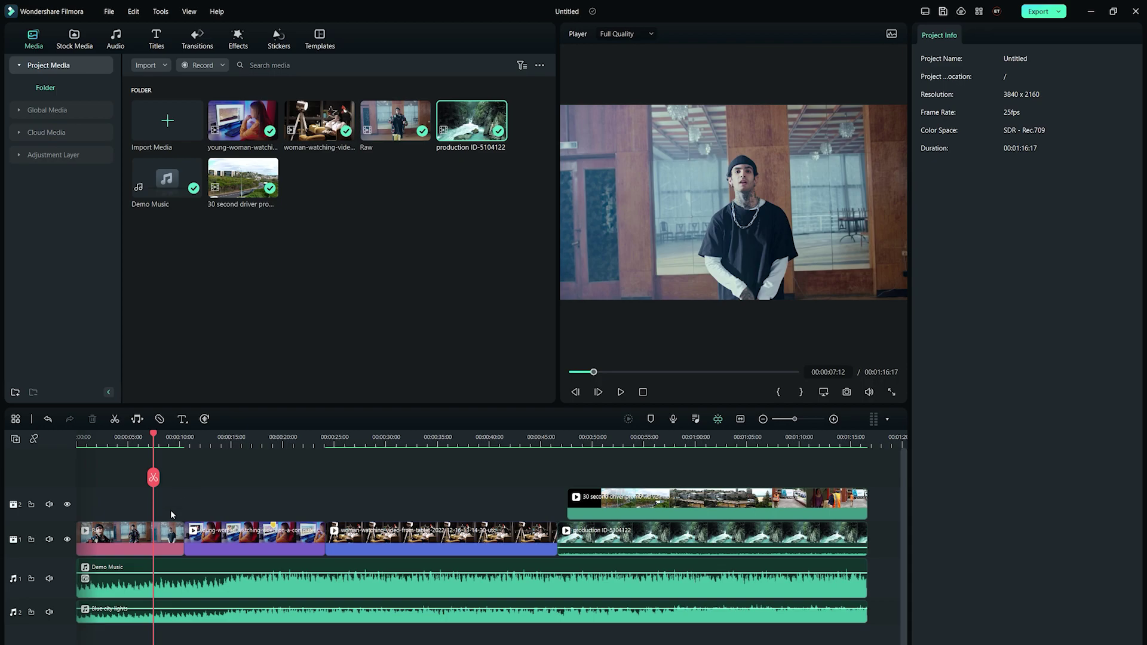
In the Raw clip's Video > AI Tools, collapse Chroma Key and AI Portrait and enable Smart Cutout
click(170, 536)
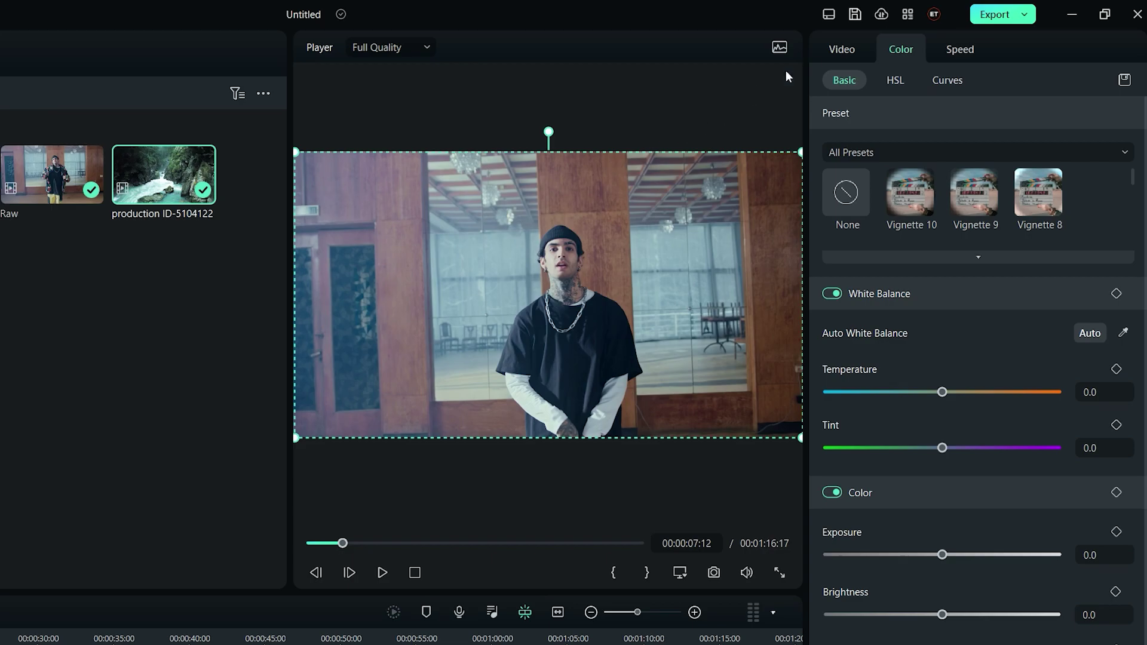
click(837, 52)
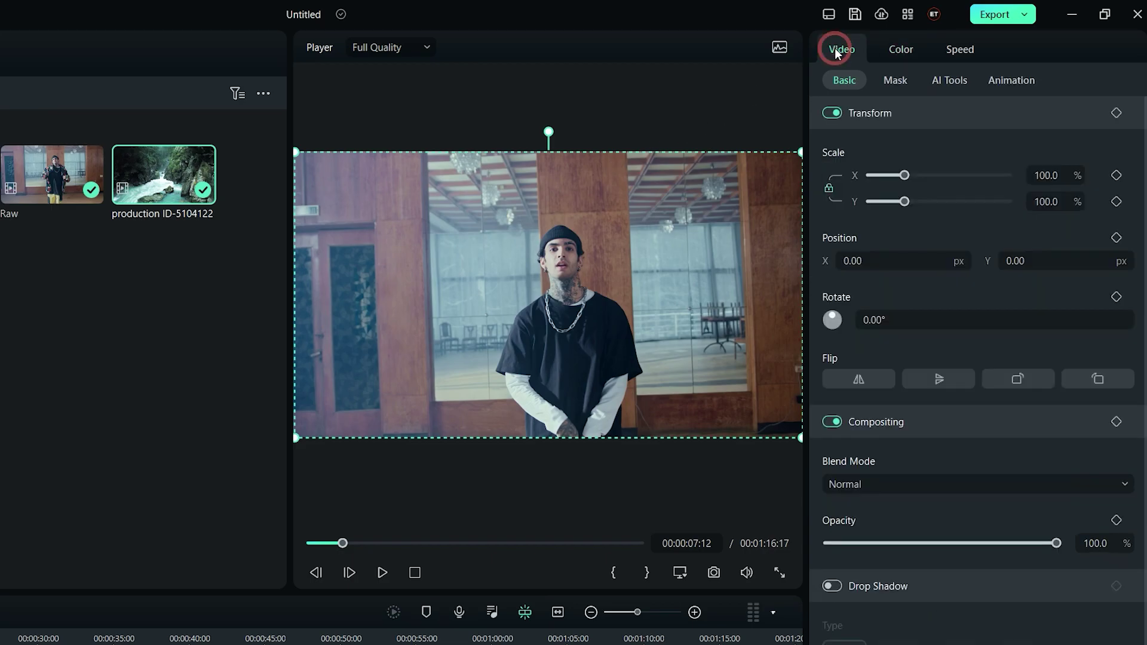
click(948, 83)
click(936, 109)
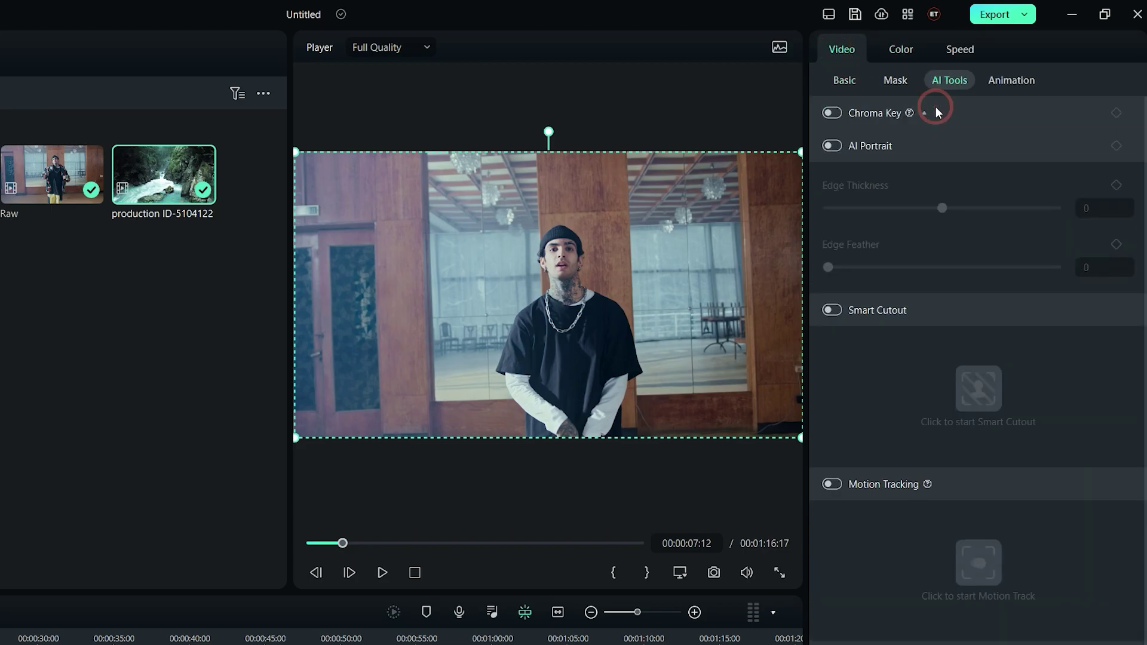
click(934, 149)
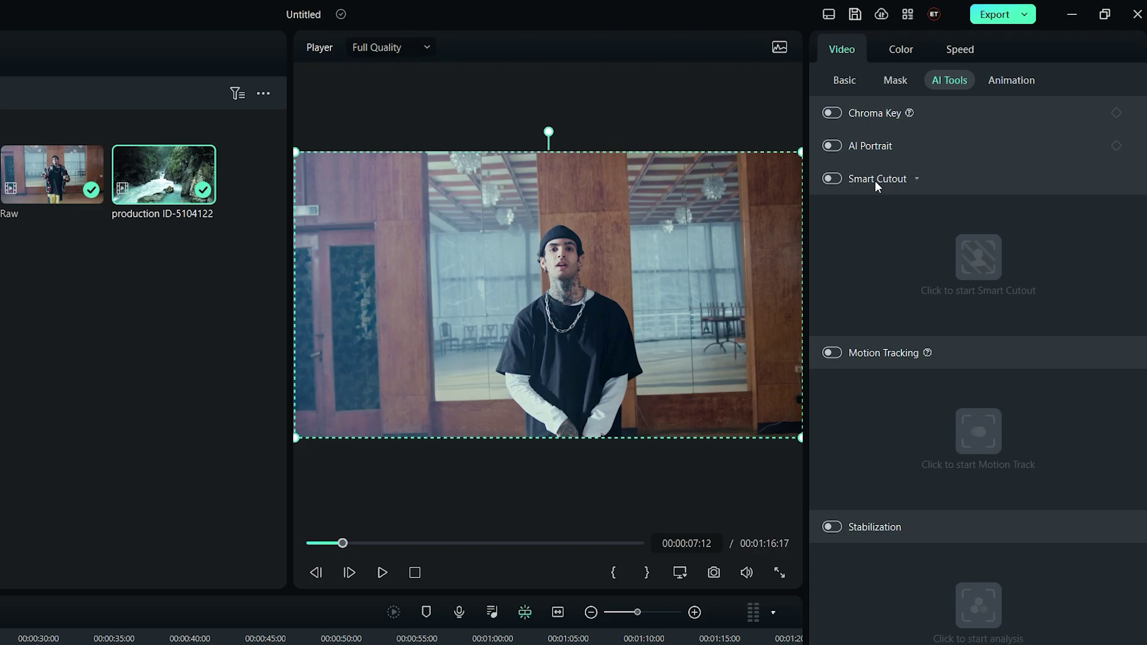
click(832, 182)
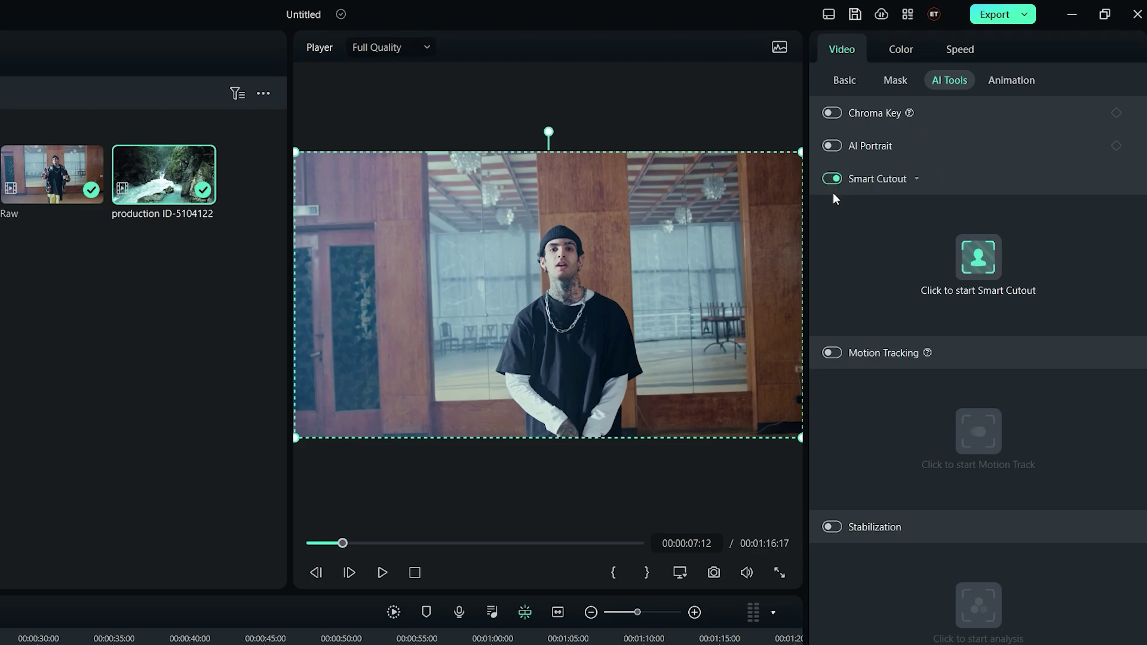
Start Smart Cutout and brush over the man's head and body on the first frame
click(971, 264)
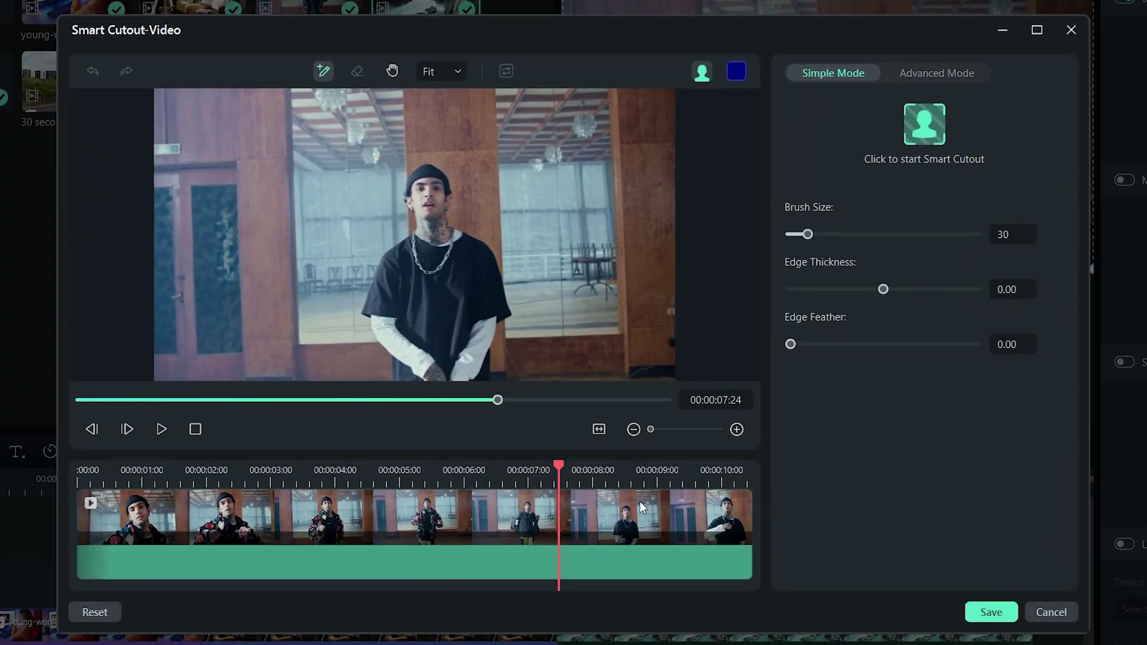
drag(560, 467, 78, 469)
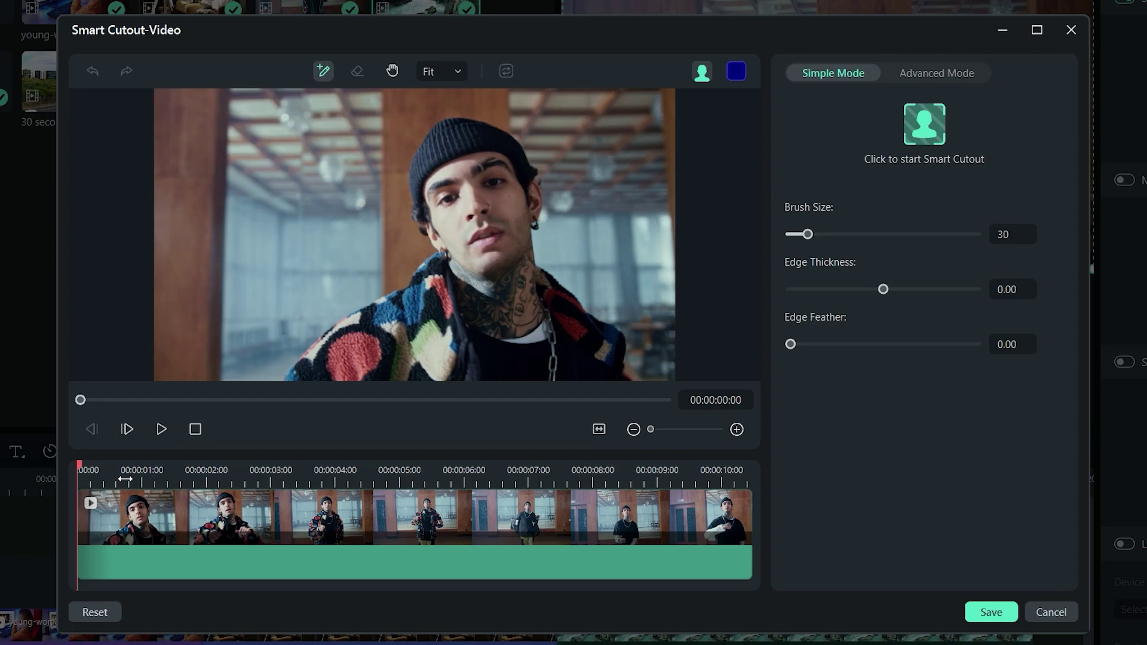
click(325, 79)
mouse_move(455, 135)
mouse_down()
mouse_move(469, 299)
mouse_move(359, 352)
mouse_move(496, 373)
mouse_move(579, 364)
mouse_move(451, 208)
mouse_up()
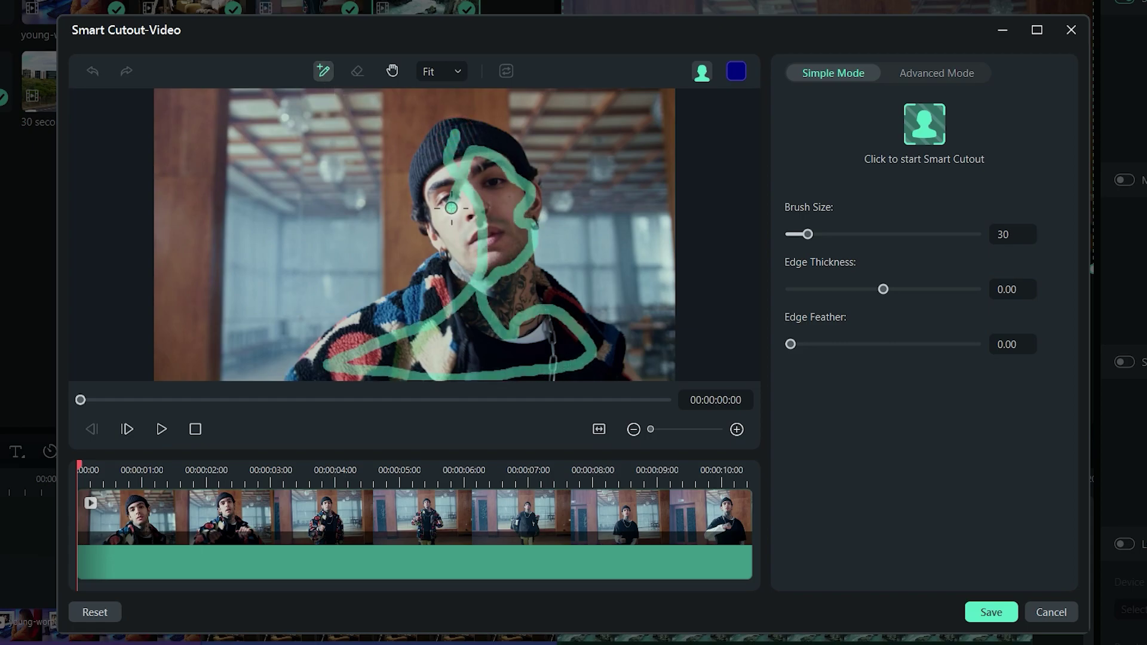
At 100% zoom, erase stray mask along the neck, then fit the frame back in view
click(358, 71)
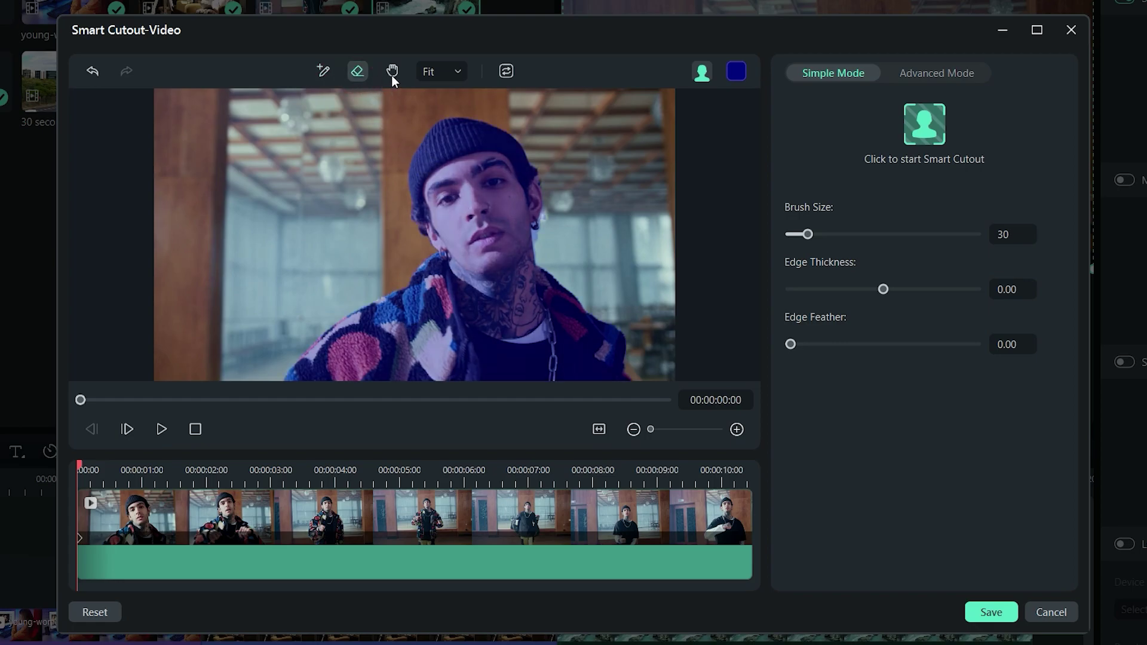
click(442, 71)
click(443, 187)
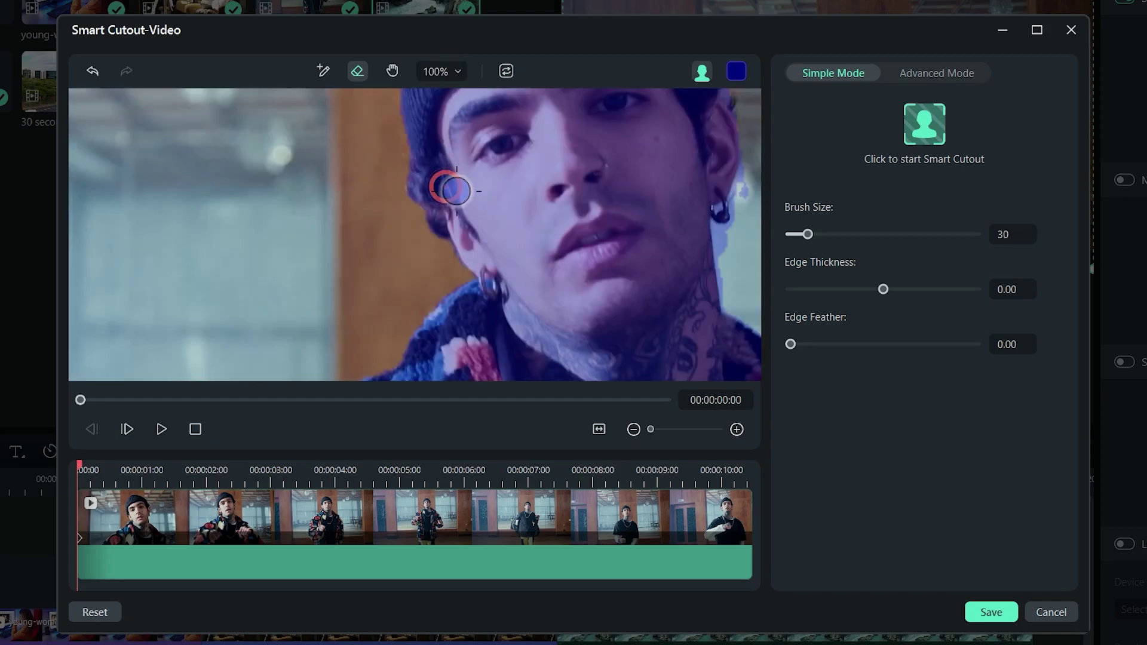
click(396, 73)
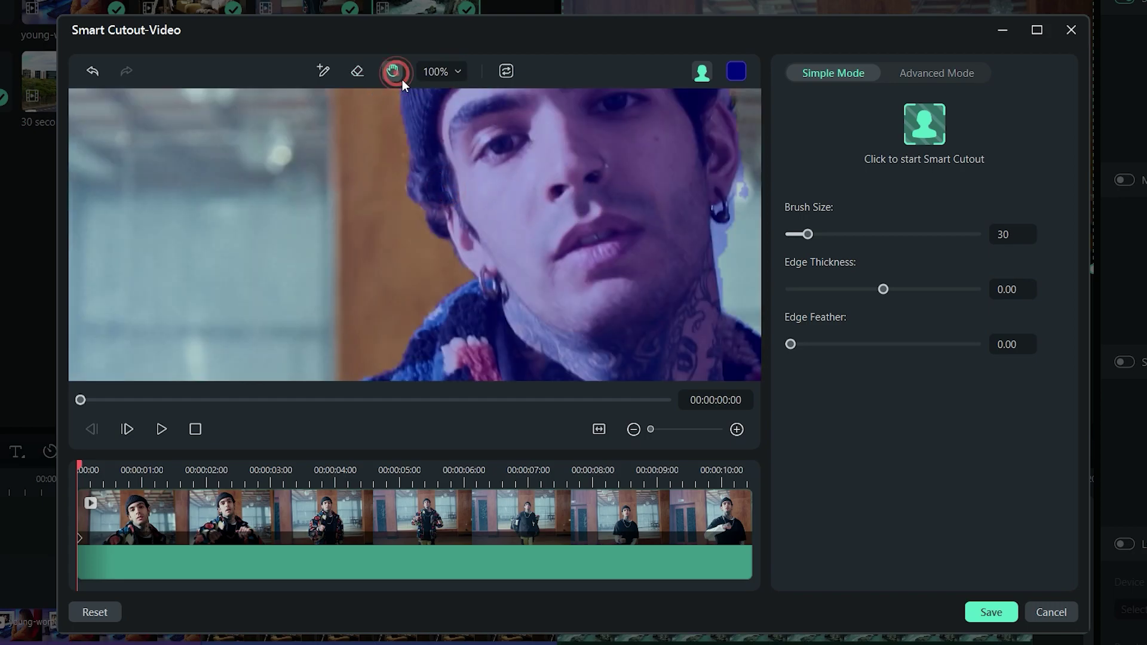
mouse_move(636, 198)
mouse_down()
mouse_move(562, 223)
mouse_move(358, 215)
mouse_up()
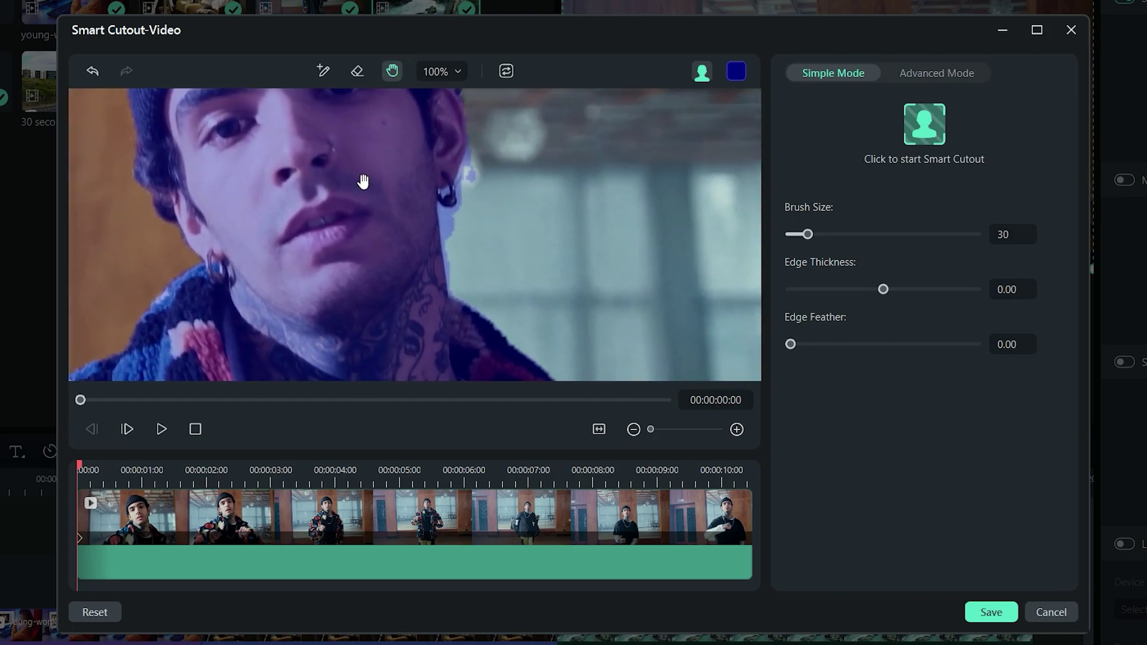
click(357, 71)
drag(472, 207, 489, 291)
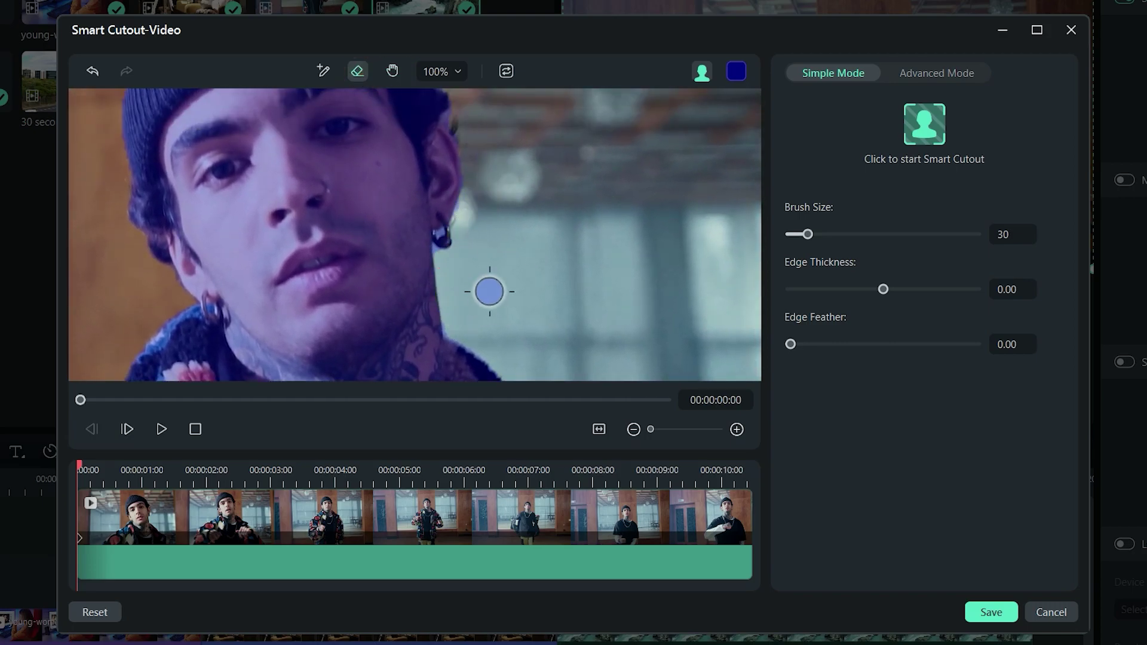
click(449, 76)
click(451, 96)
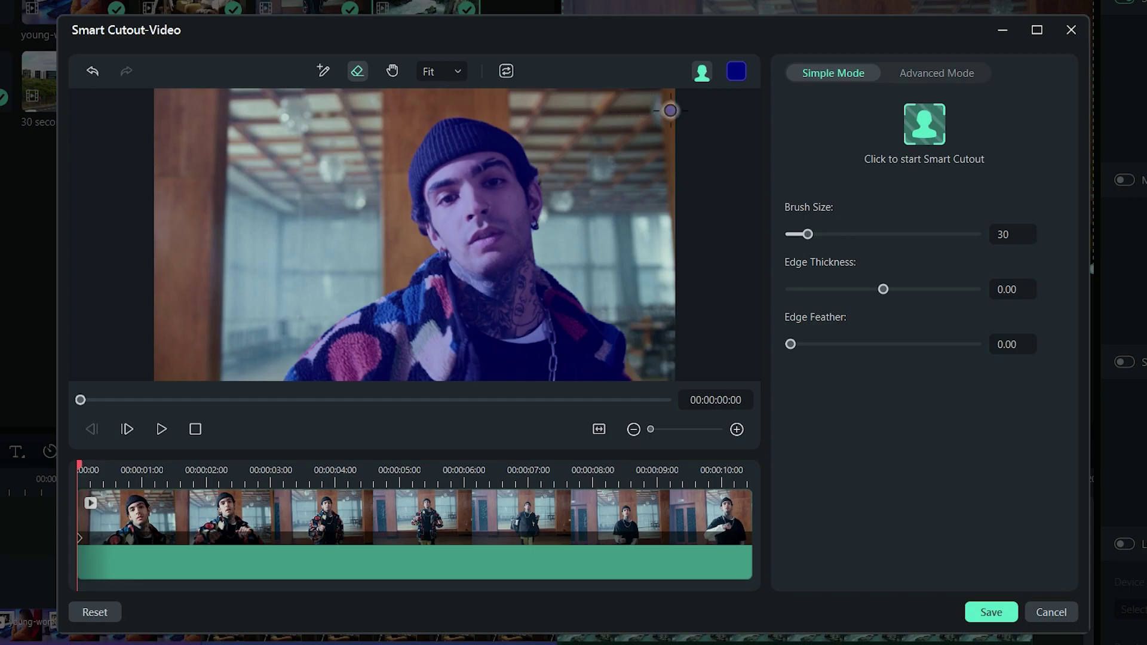
Tint the cutout overlay mint green and preview it over a transparency grid
click(739, 76)
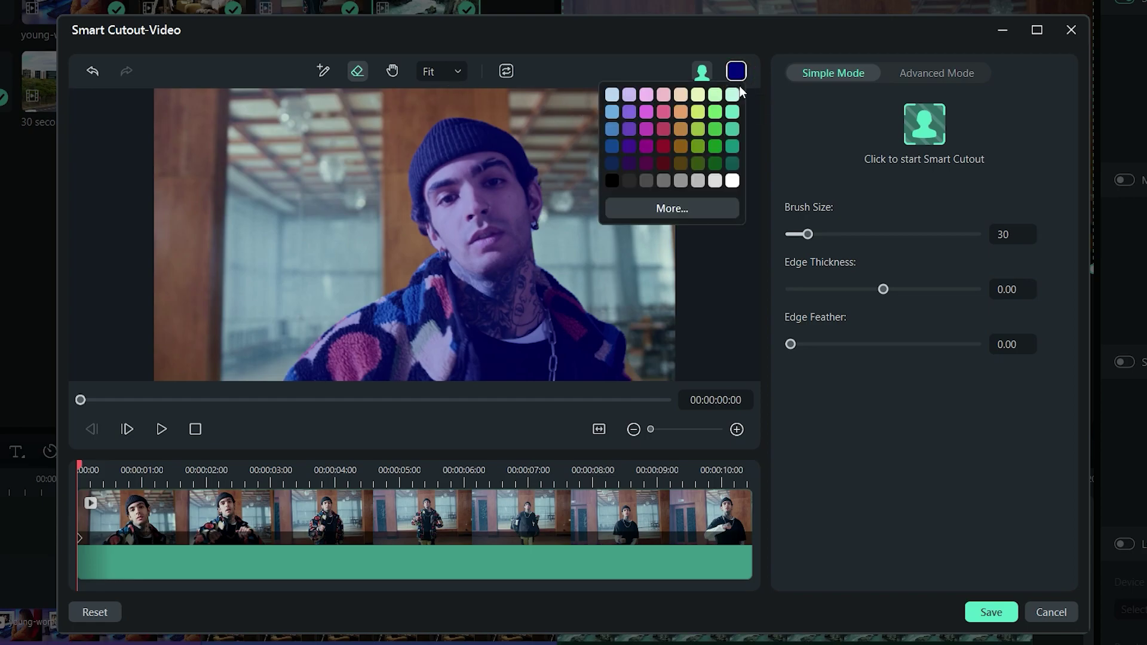
click(733, 113)
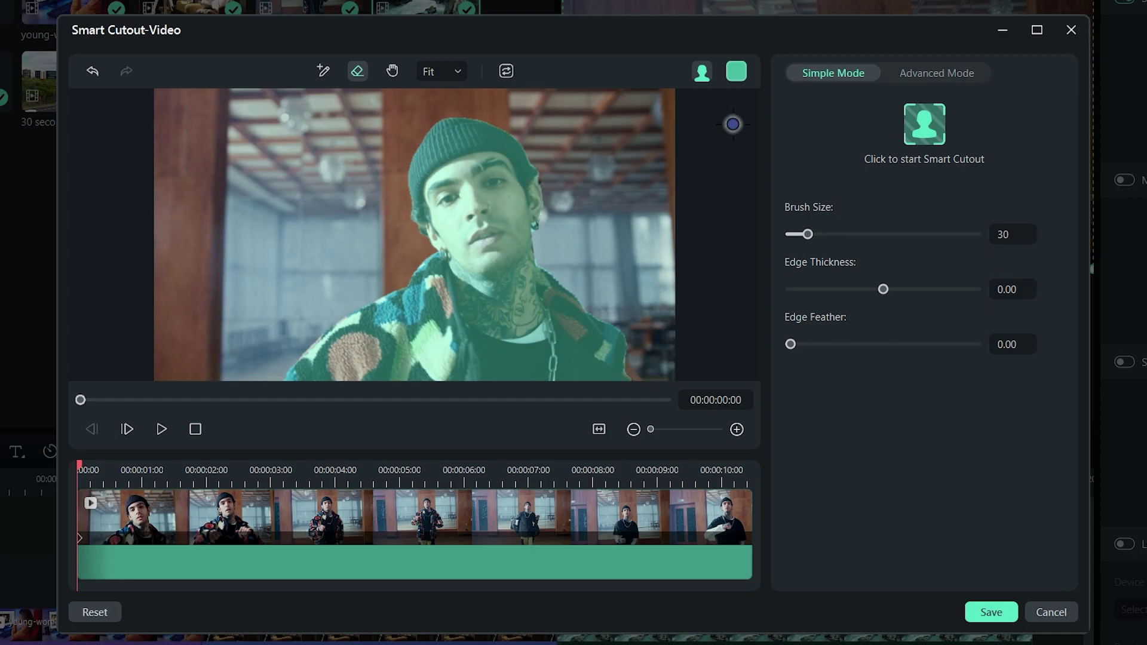
click(703, 71)
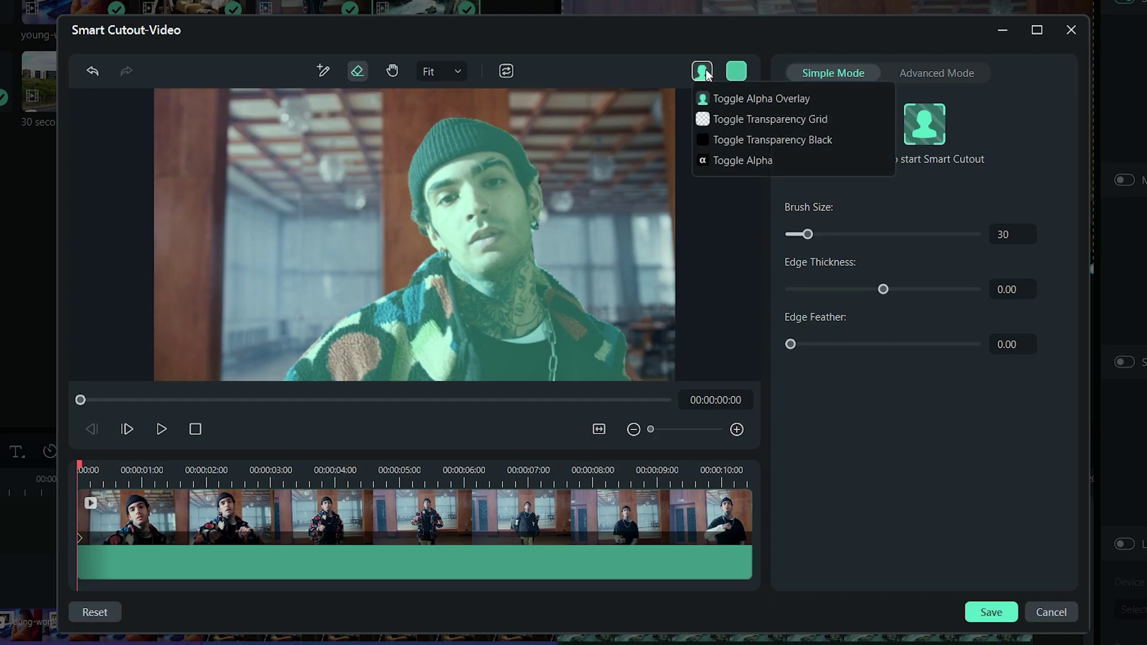
click(706, 119)
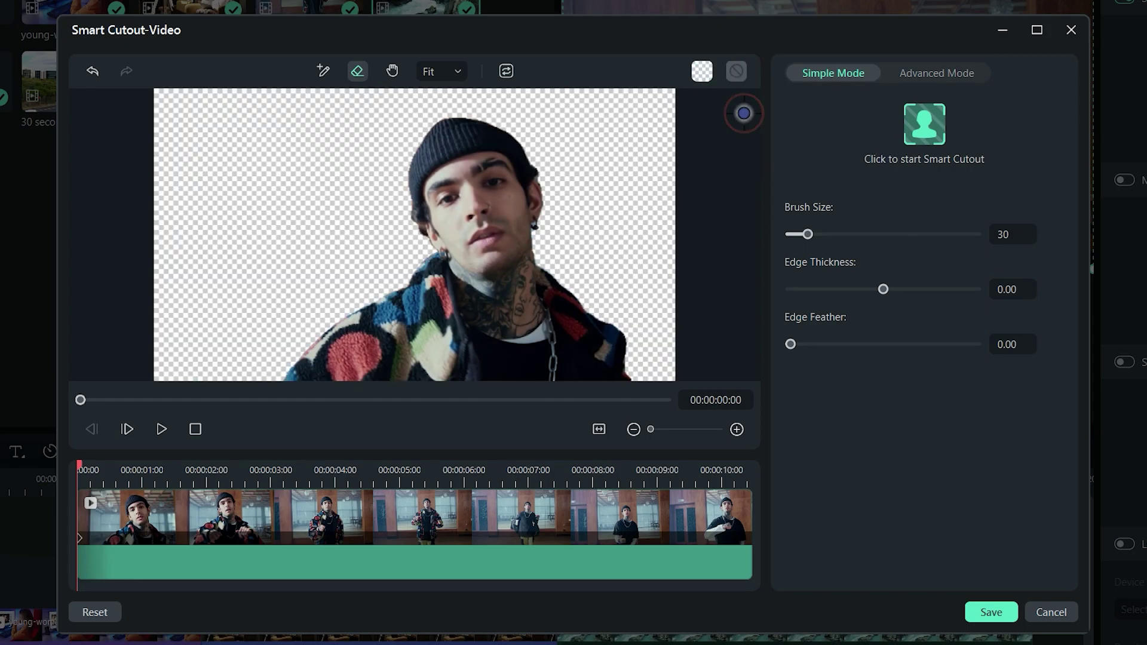
click(702, 75)
click(725, 101)
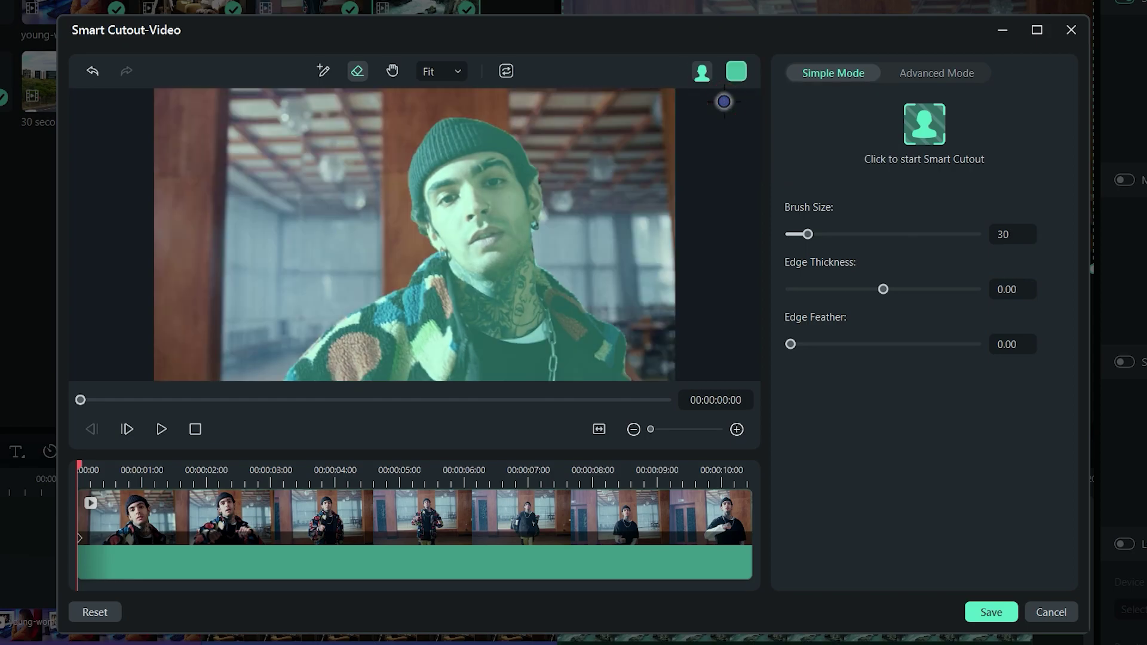
View the black-and-white matte and set Edge Feather 6.76 and Edge Thickness -0.02
click(702, 72)
click(741, 163)
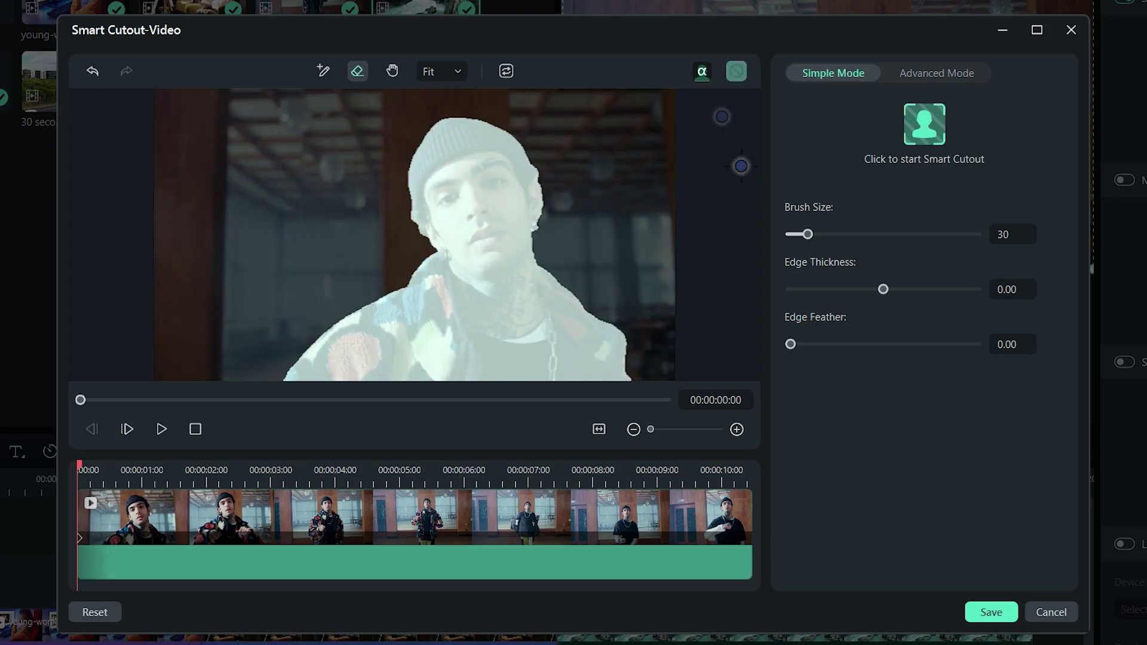
drag(790, 345, 854, 344)
mouse_move(883, 289)
mouse_down()
mouse_move(961, 289)
mouse_move(882, 290)
mouse_up()
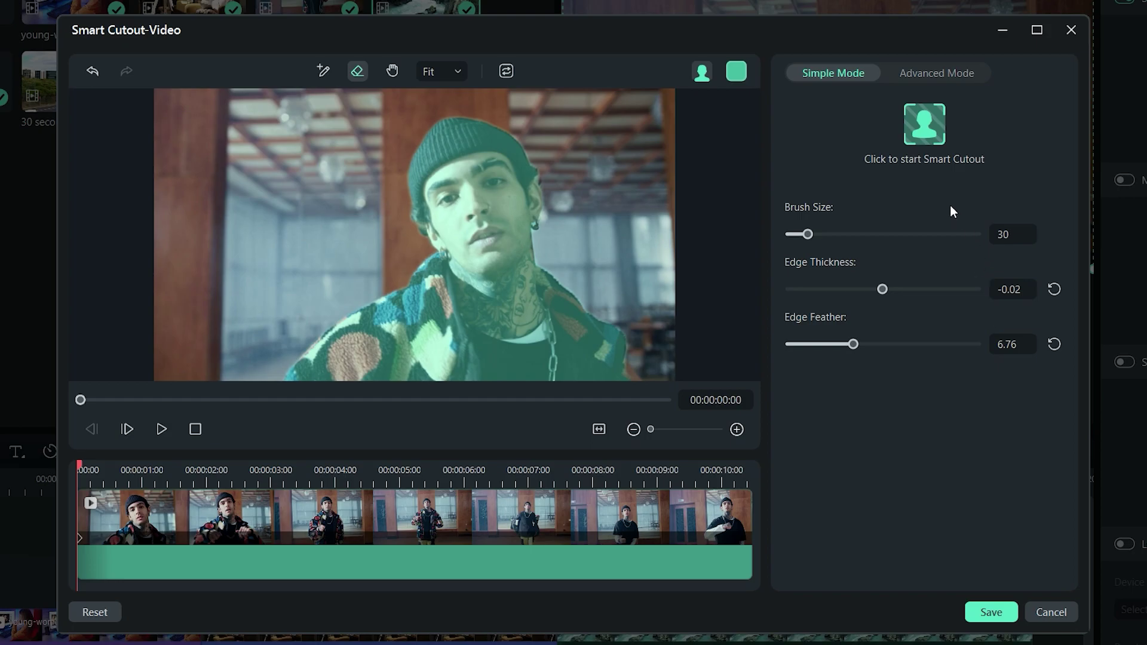
Run Smart Cutout, track the man forward through the clip in Advanced Mode, and save
click(909, 139)
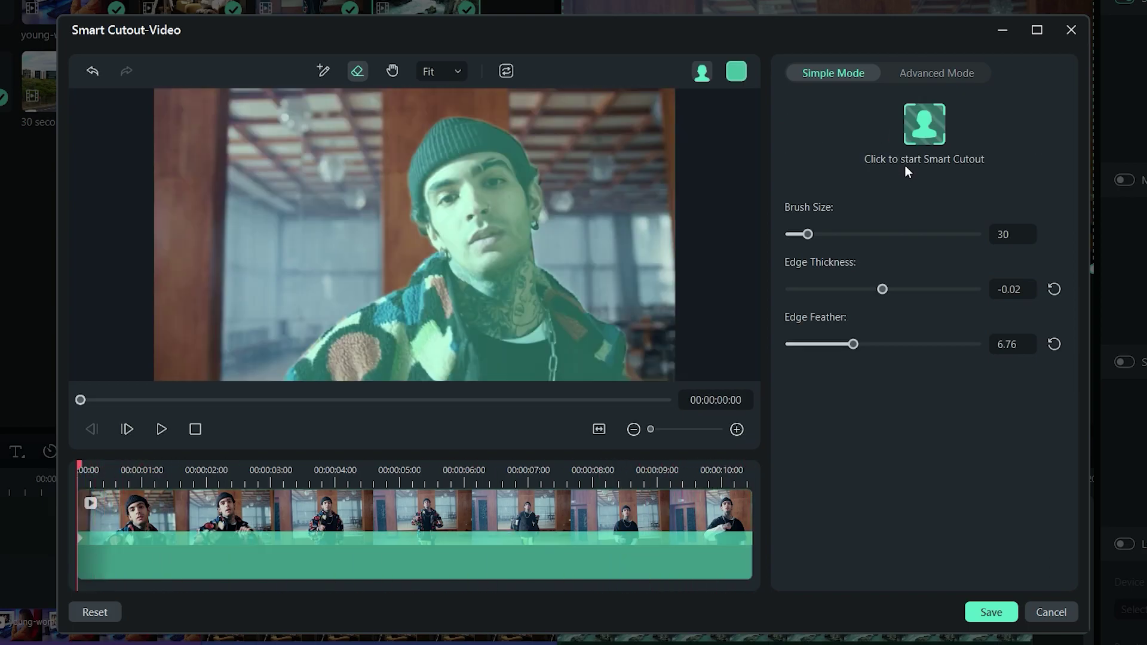
click(920, 69)
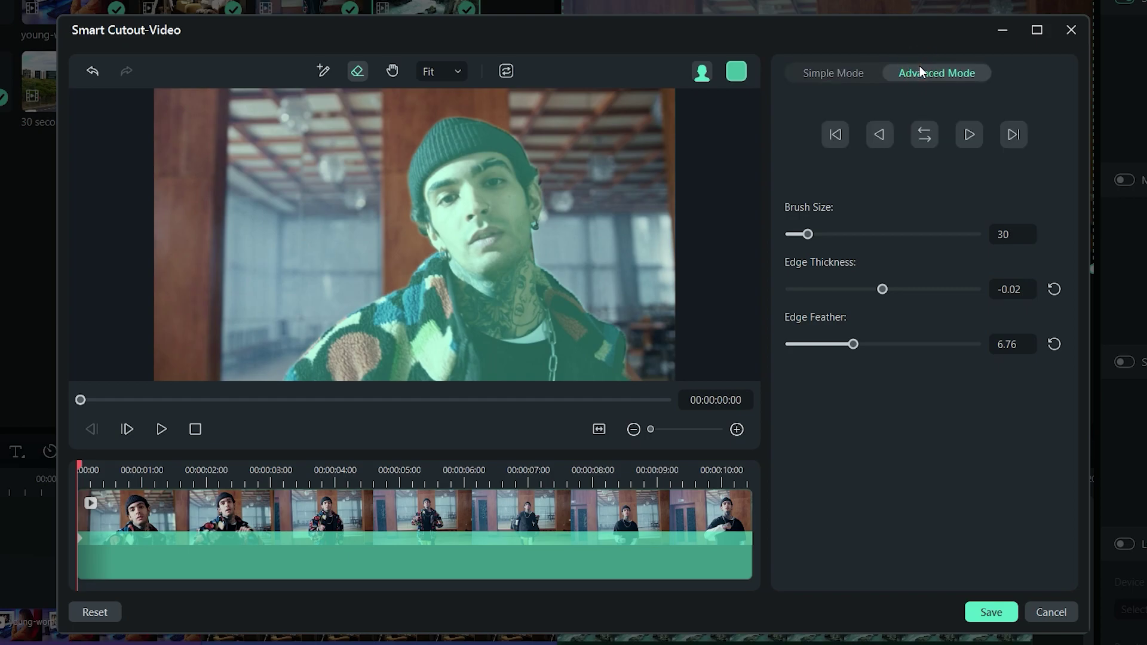
click(974, 135)
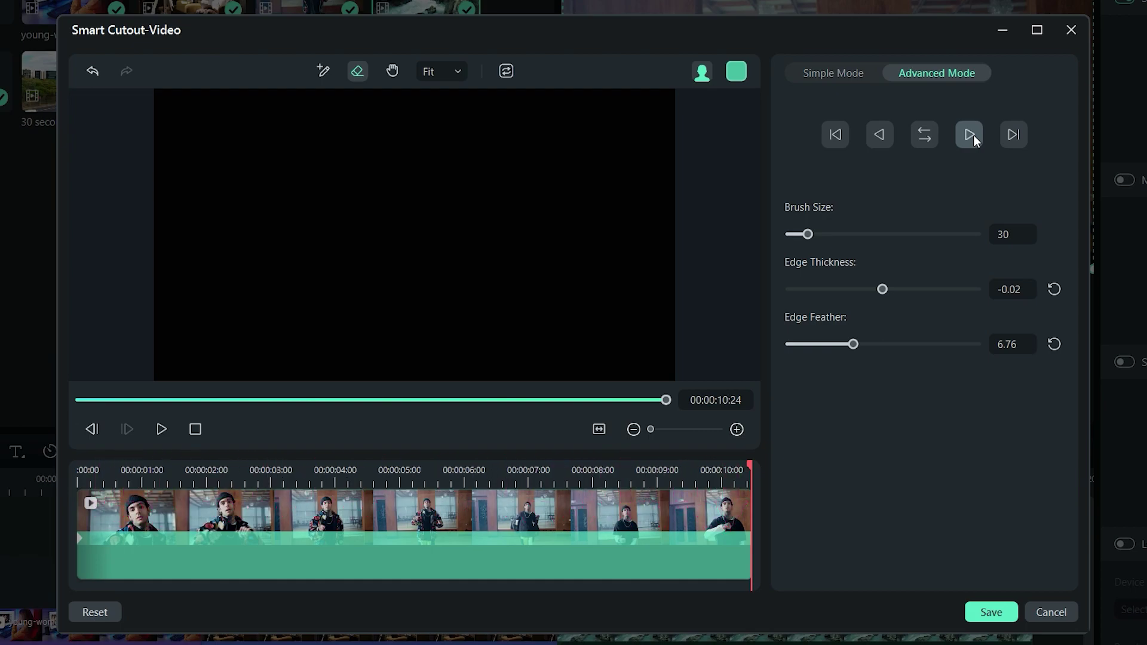
click(987, 612)
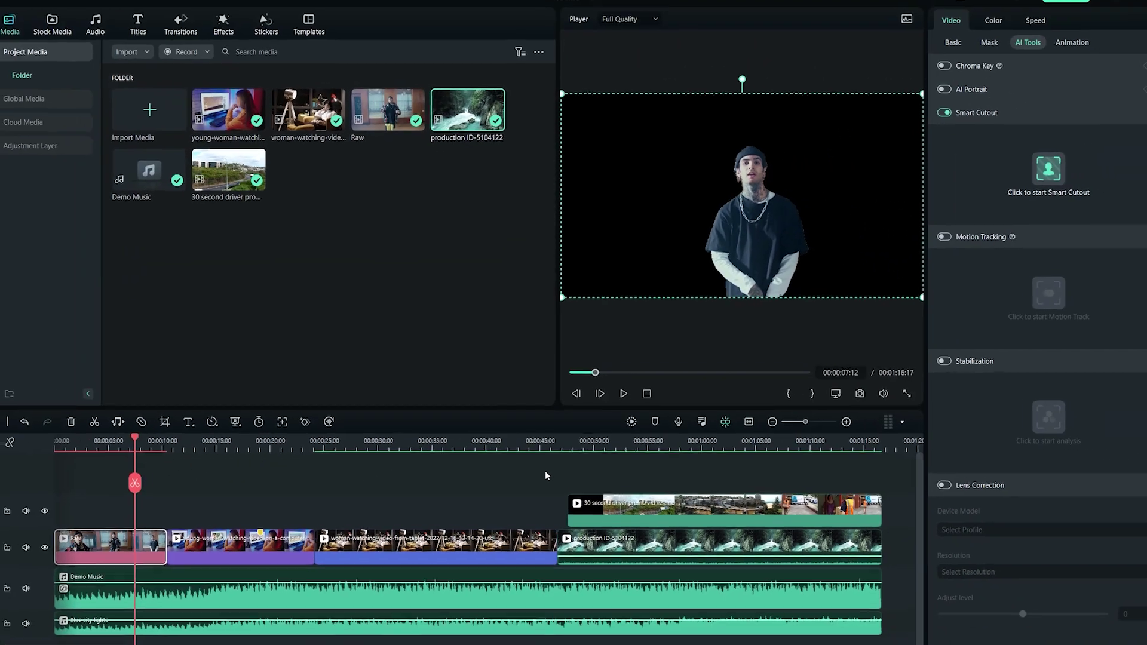
Move the Raw clip up to track 2, then drag a Stock Media clip onto the timeline
click(546, 476)
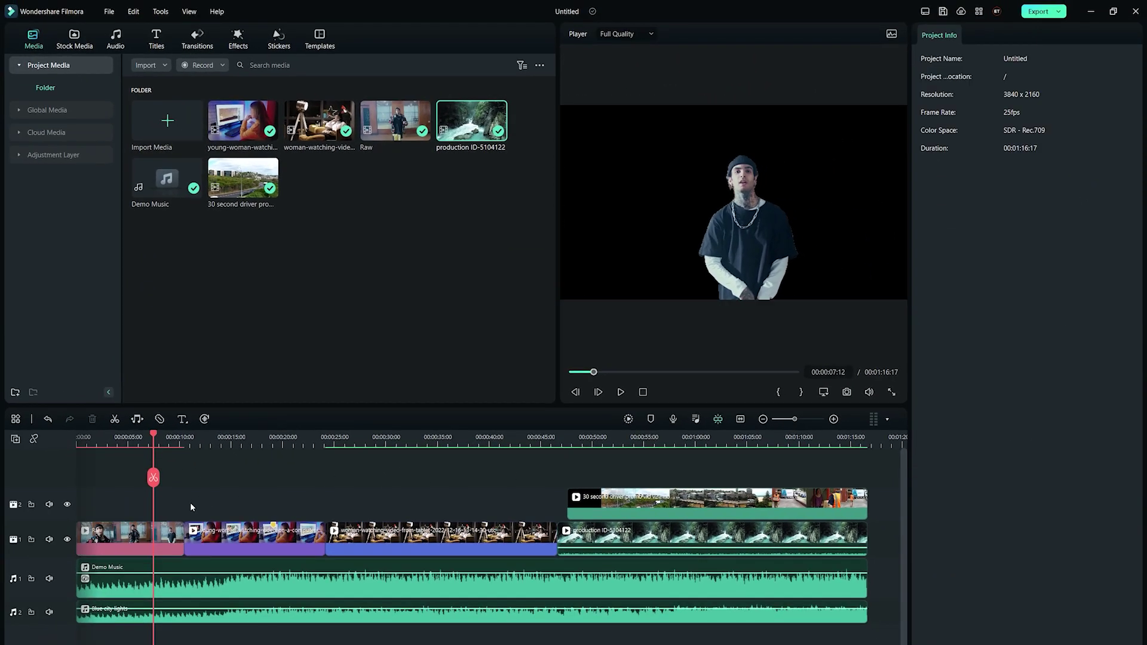
drag(173, 538, 173, 504)
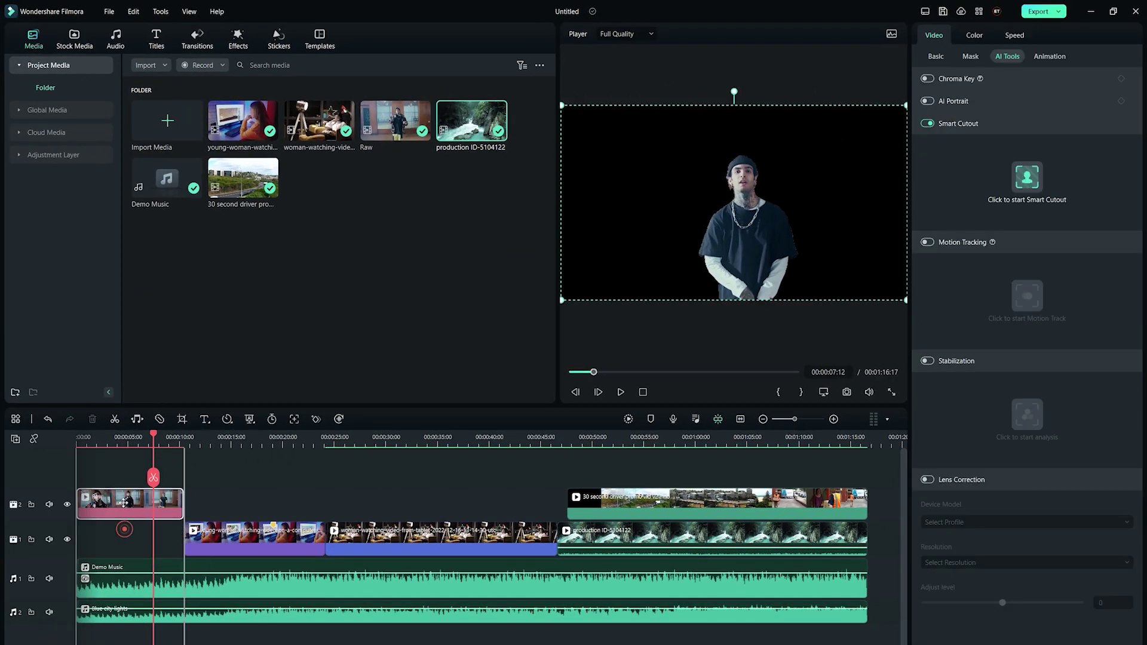
click(74, 39)
mouse_move(472, 235)
mouse_down()
mouse_move(110, 541)
mouse_move(181, 536)
mouse_up()
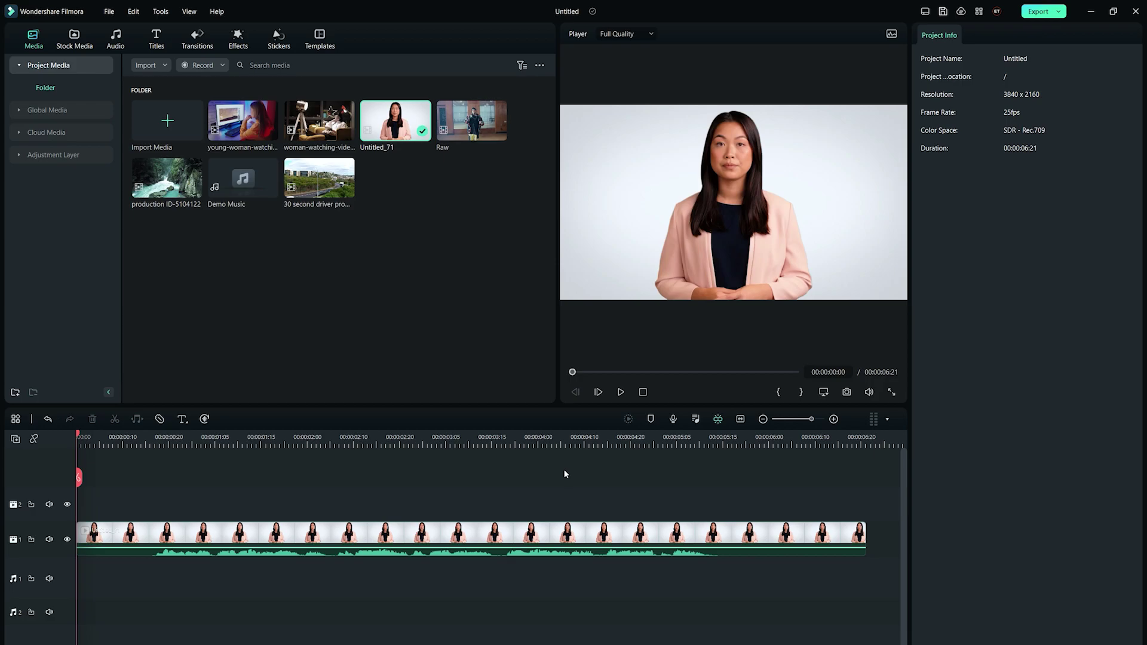
Transcribe the woman's clip in English (US) for the entire timeline sequence, with auto-matching off
click(493, 533)
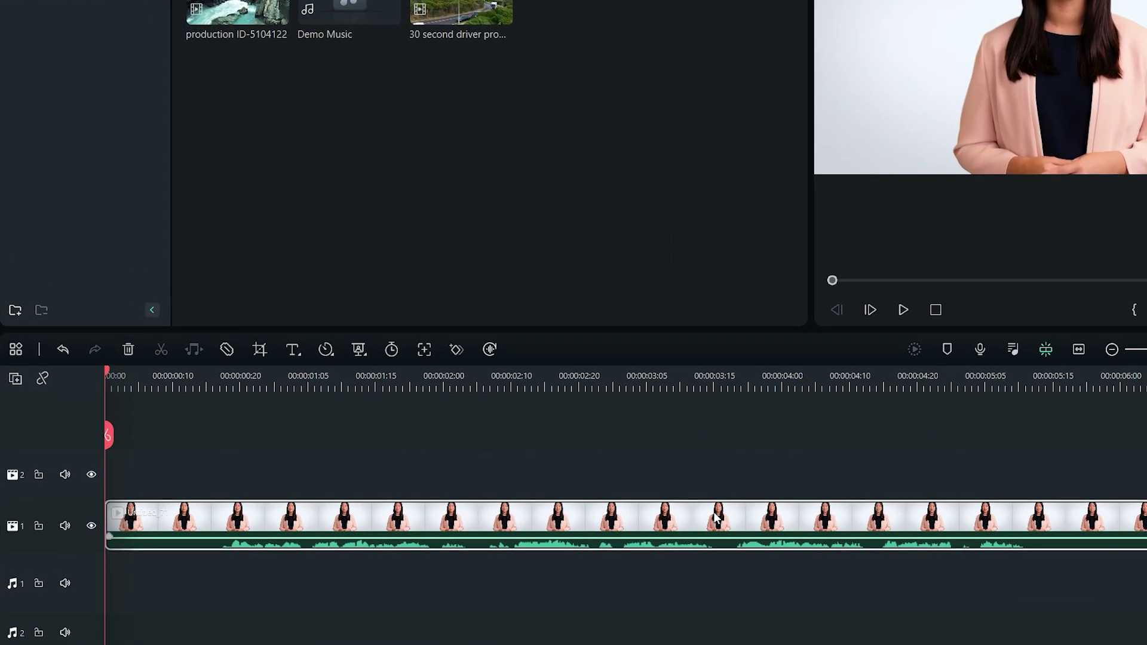
click(489, 352)
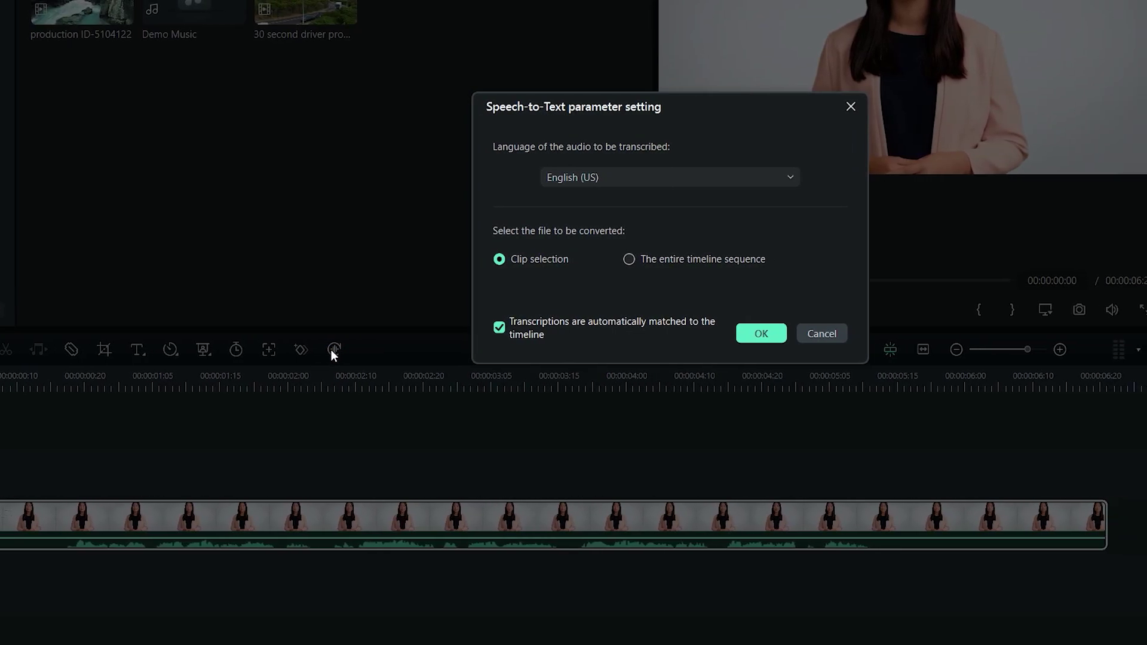
click(633, 177)
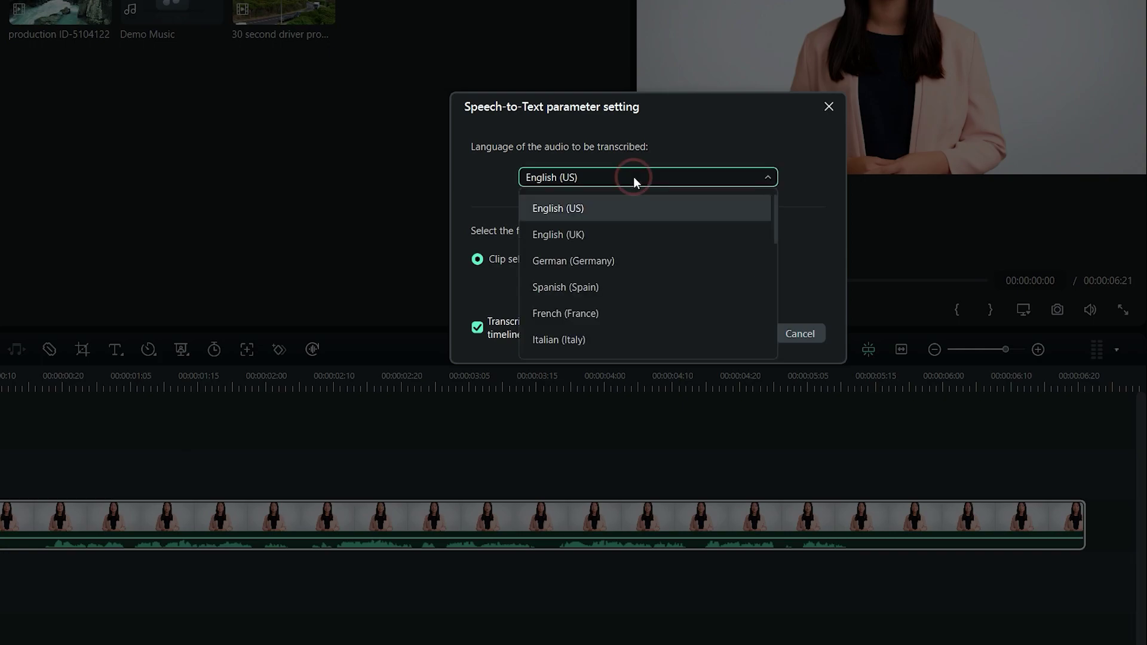
click(644, 220)
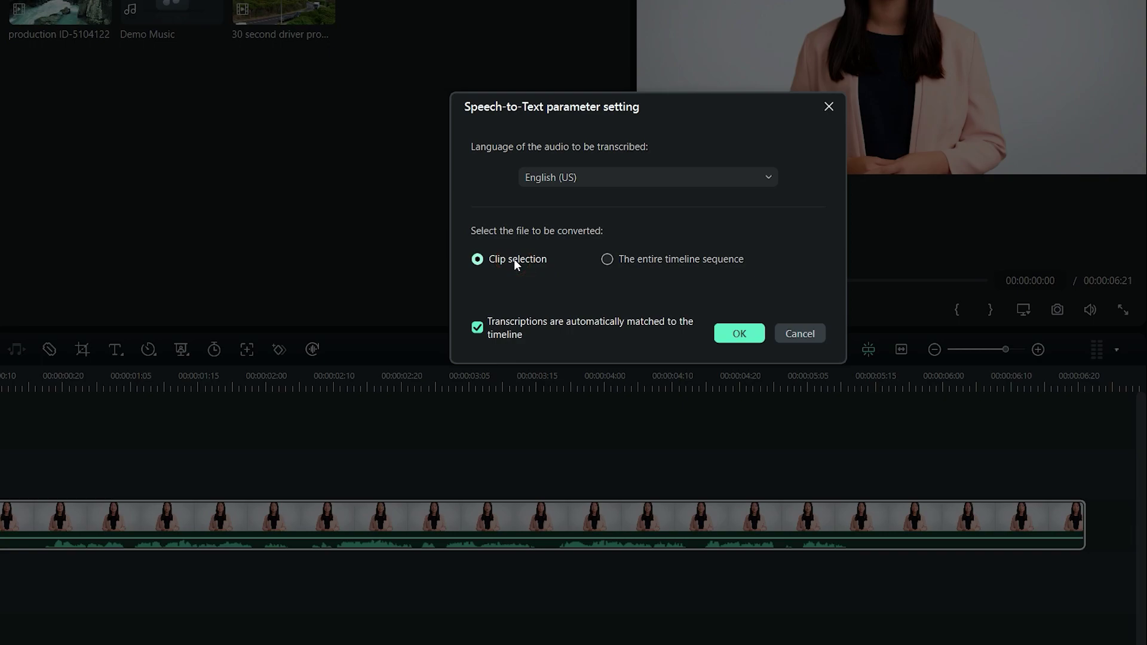
click(625, 263)
click(482, 334)
click(734, 338)
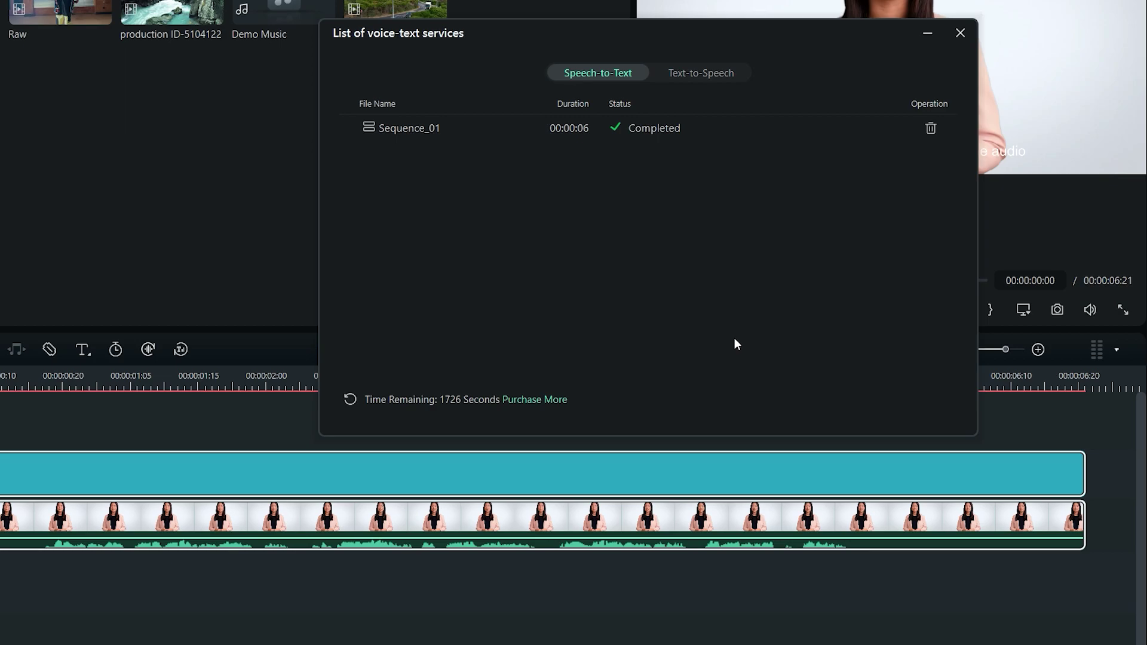
Import Captions.srt into the media panel and place it on track 2 above the video
click(705, 73)
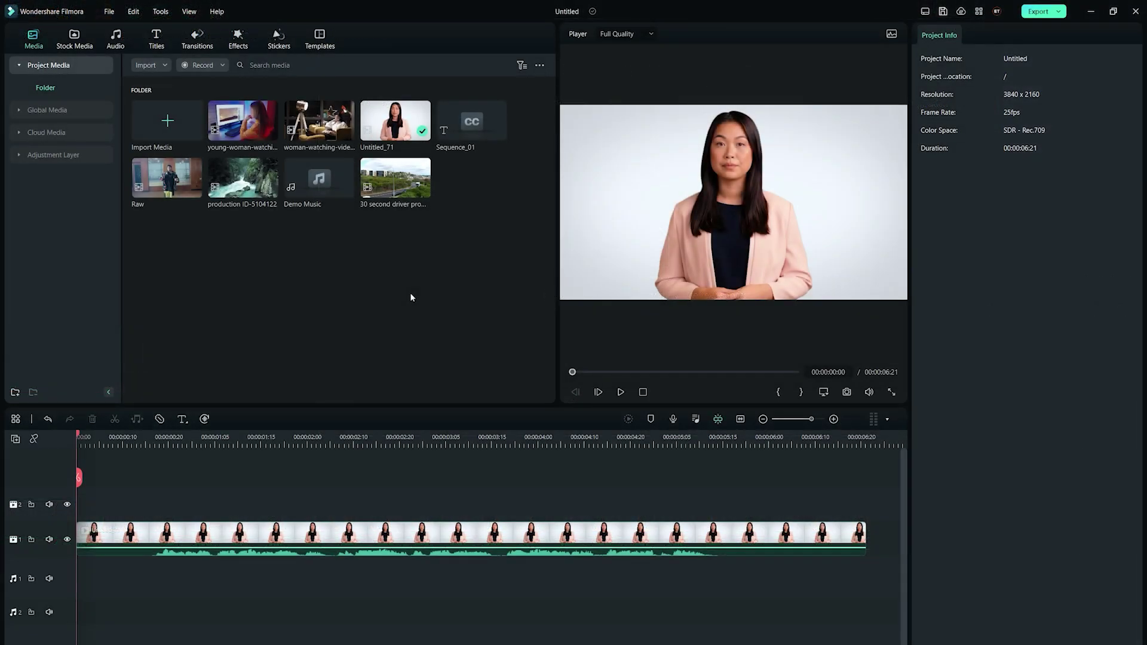
double_click(411, 297)
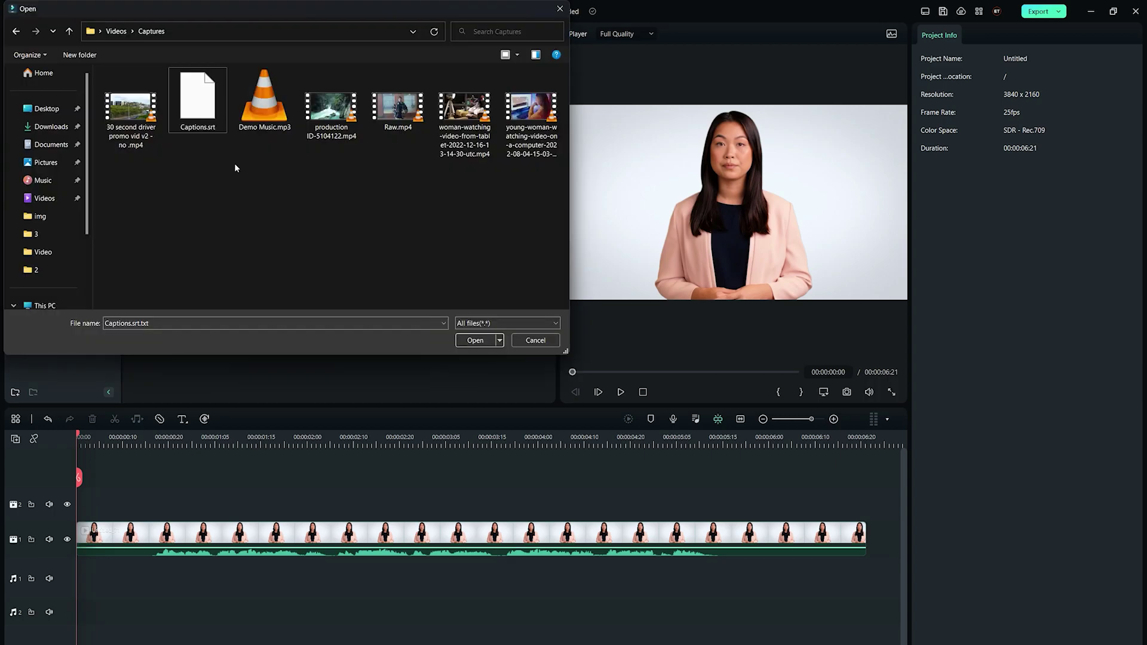
click(194, 106)
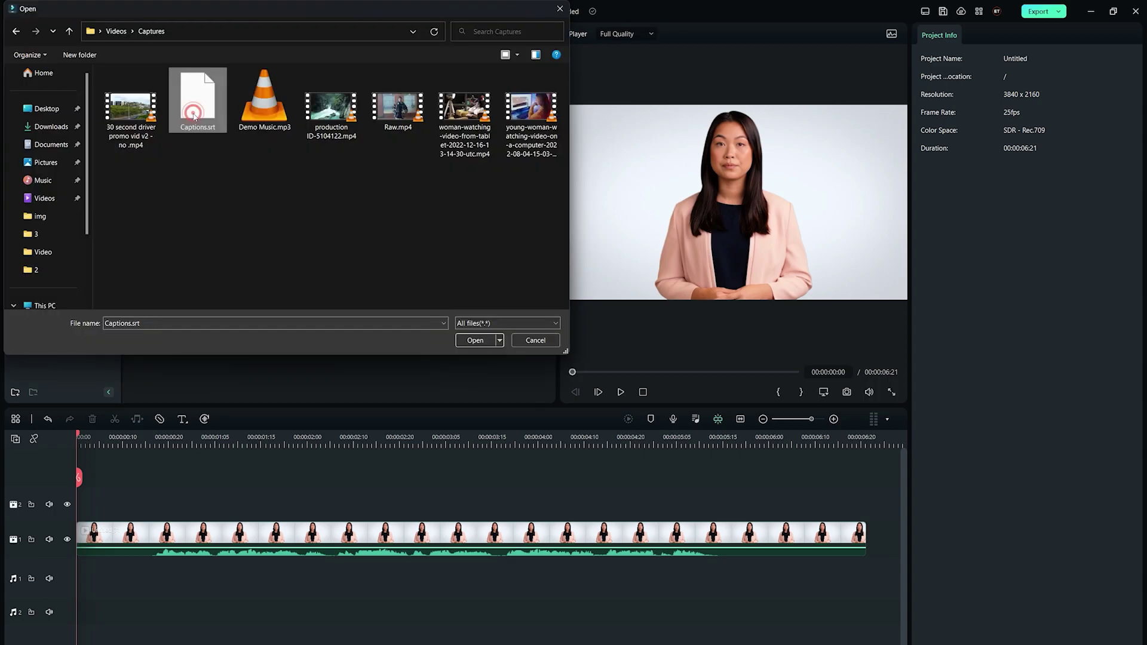
click(472, 342)
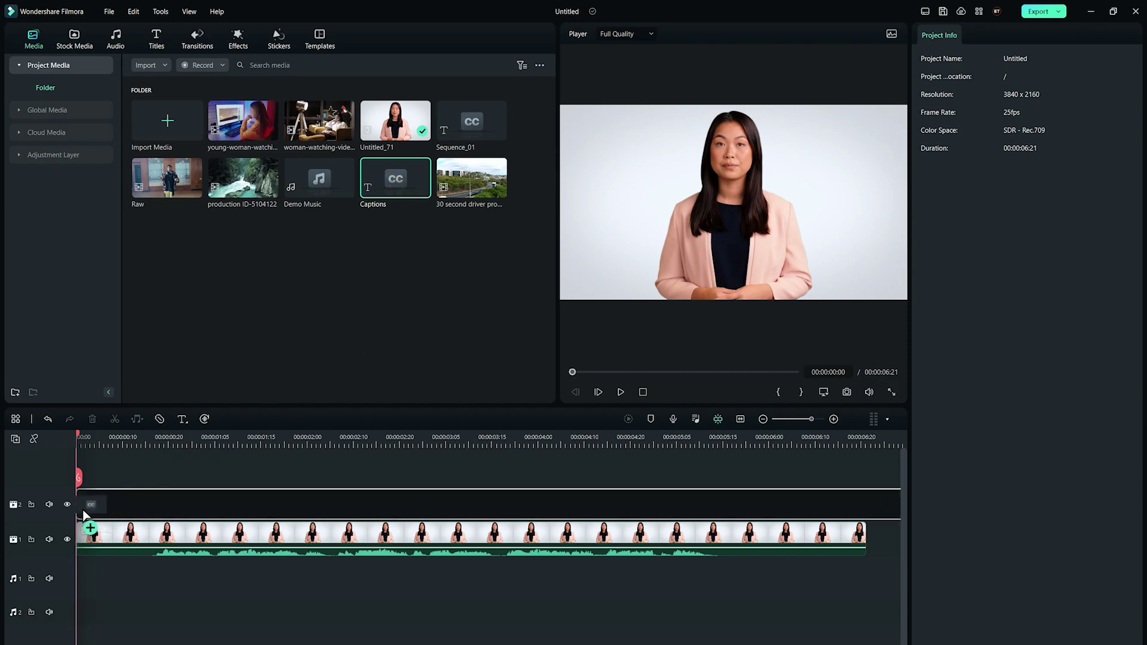
drag(390, 185, 90, 508)
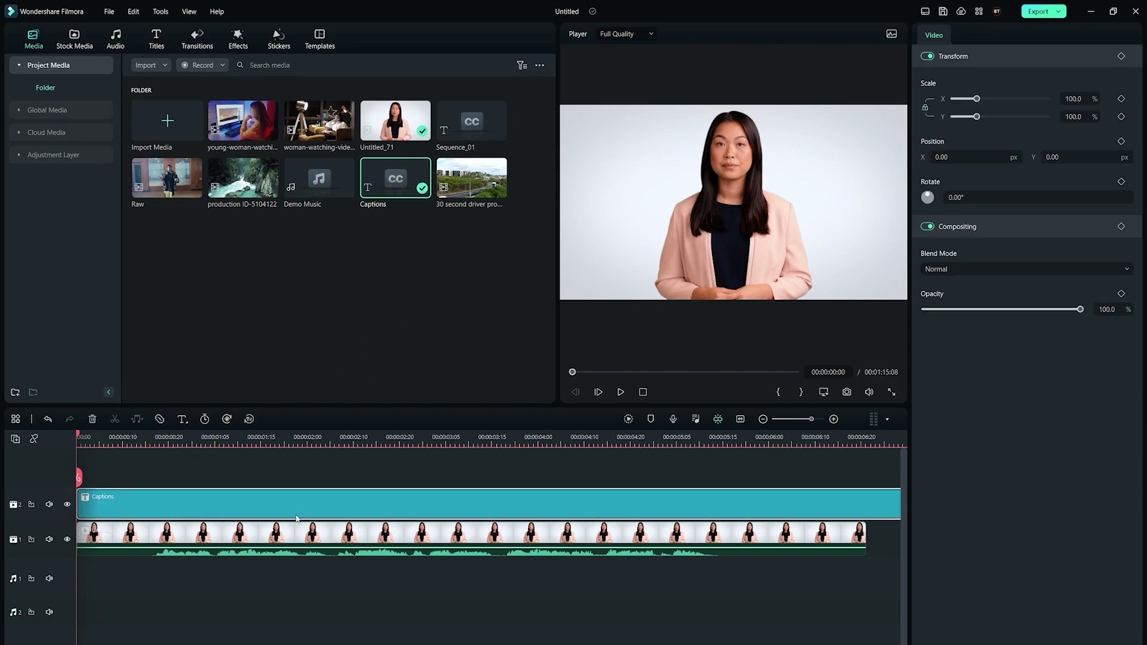
Append 'Testing!' to the first Captions subtitle line in the subtitle editor
double_click(296, 505)
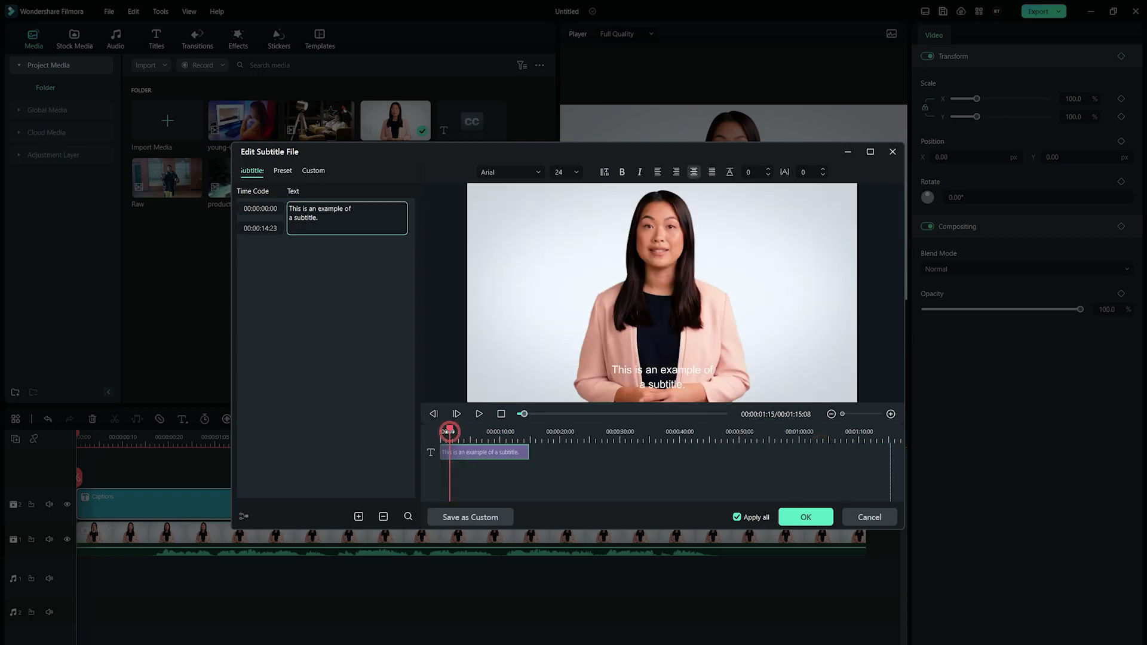
text(Testing!)
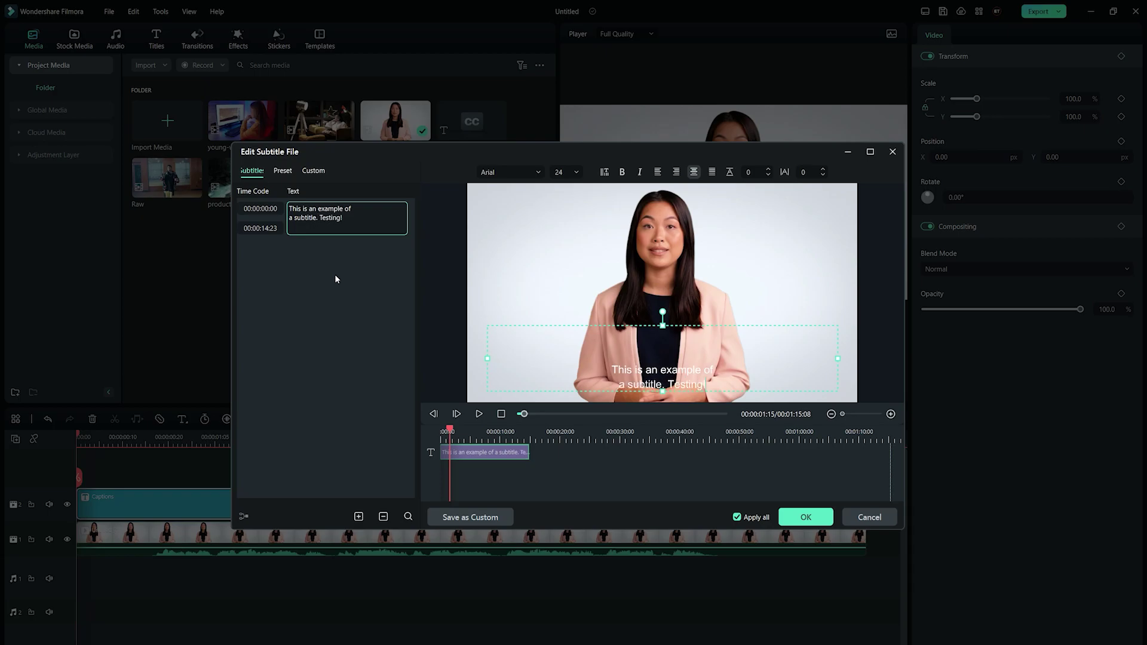